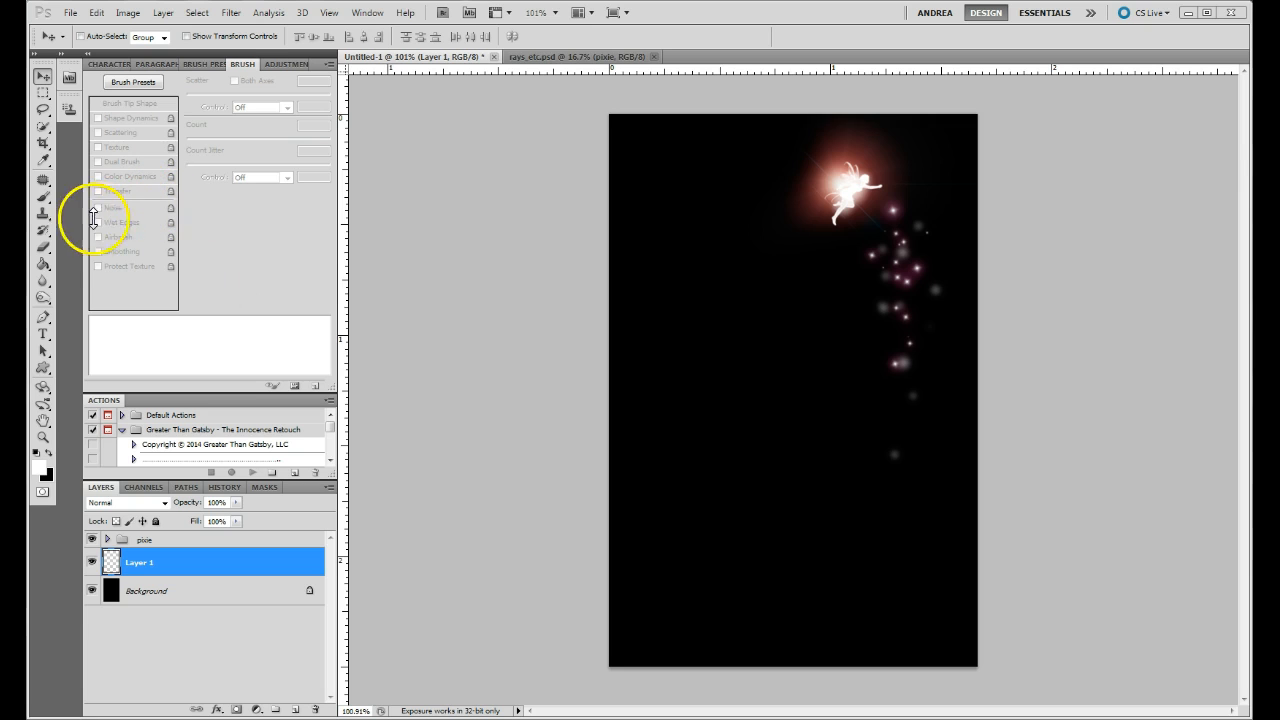
- Switch off Scattering for the Brush tool and set its Shape Dynamics size jitter to 100%
left_click(44, 200)
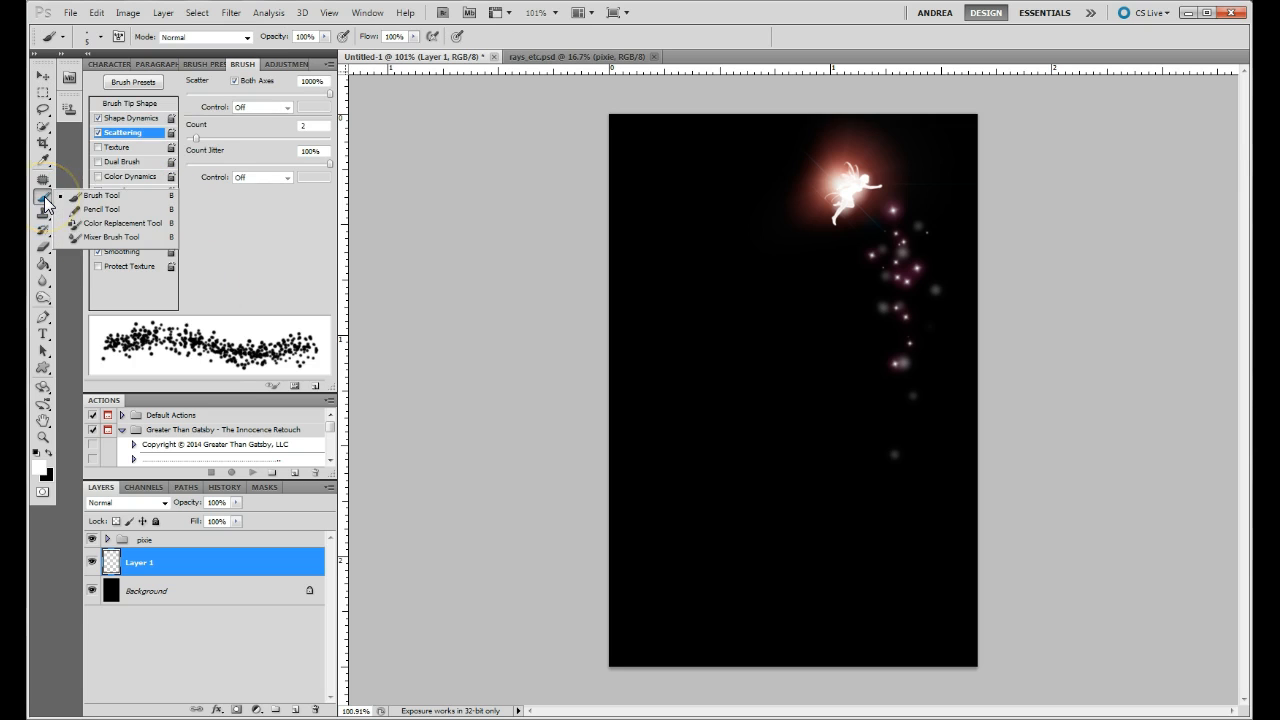
left_click(193, 66)
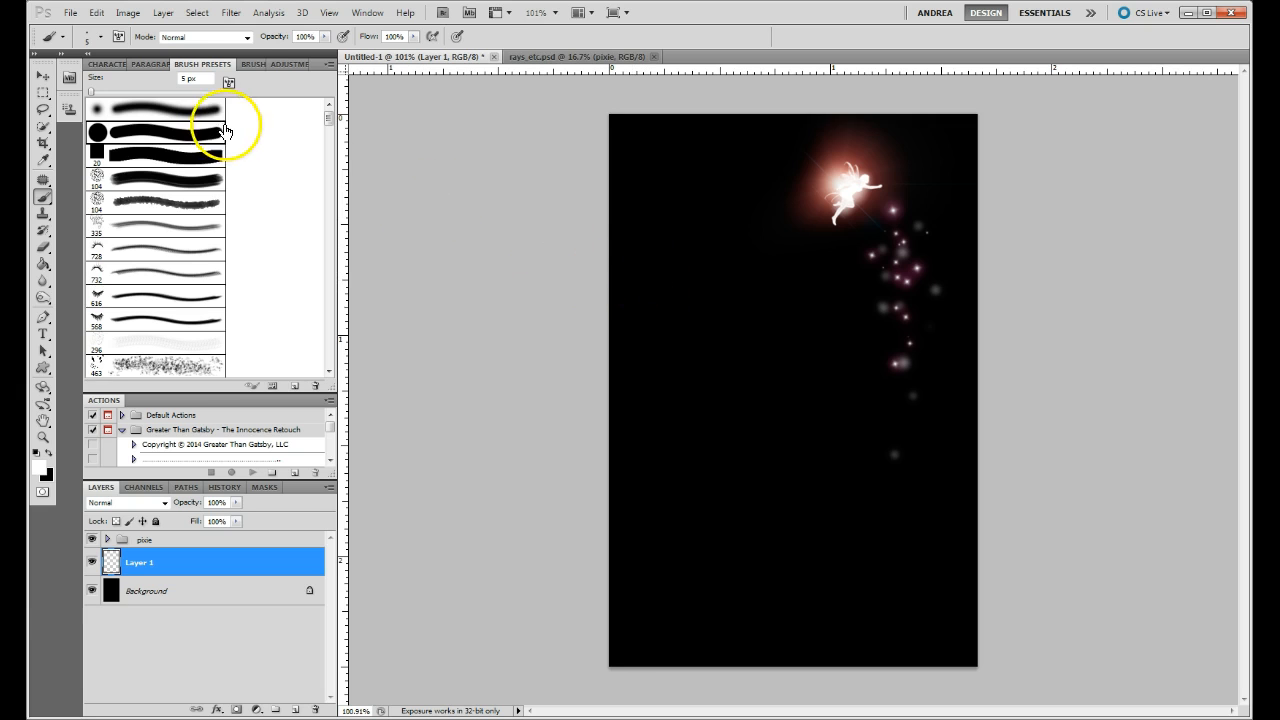
left_click(247, 66)
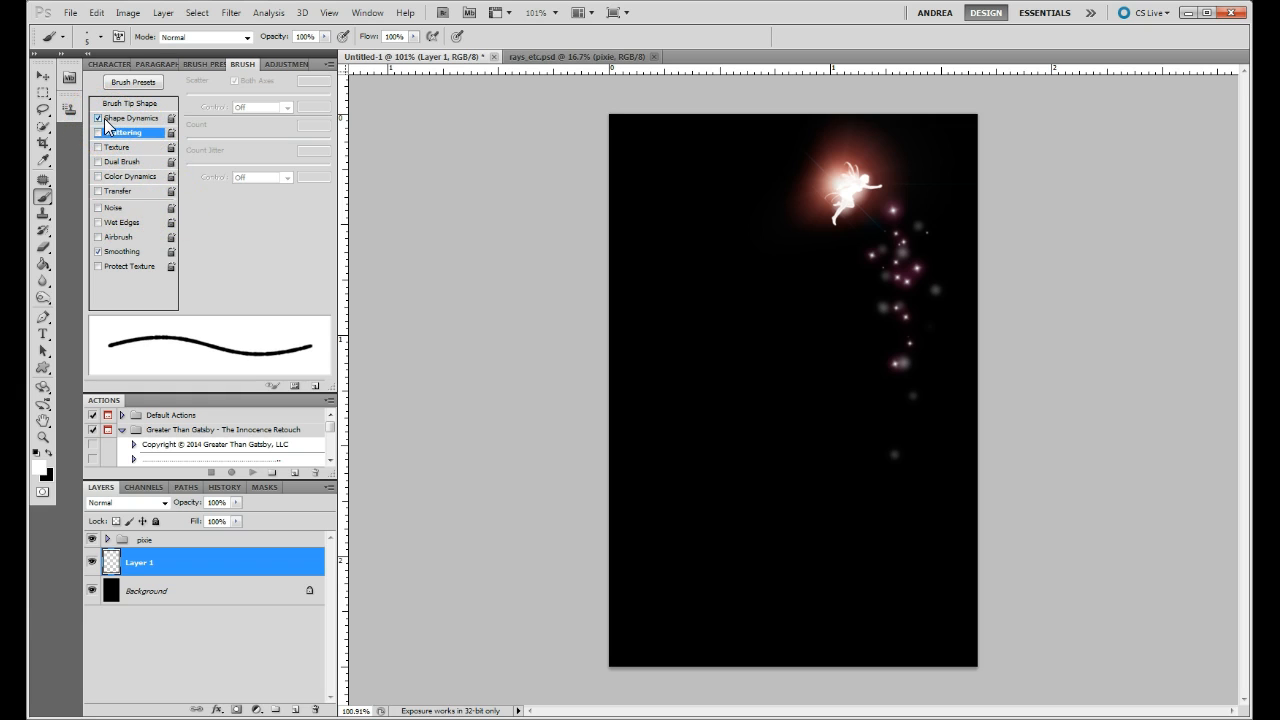
left_click(99, 133)
left_click(128, 118)
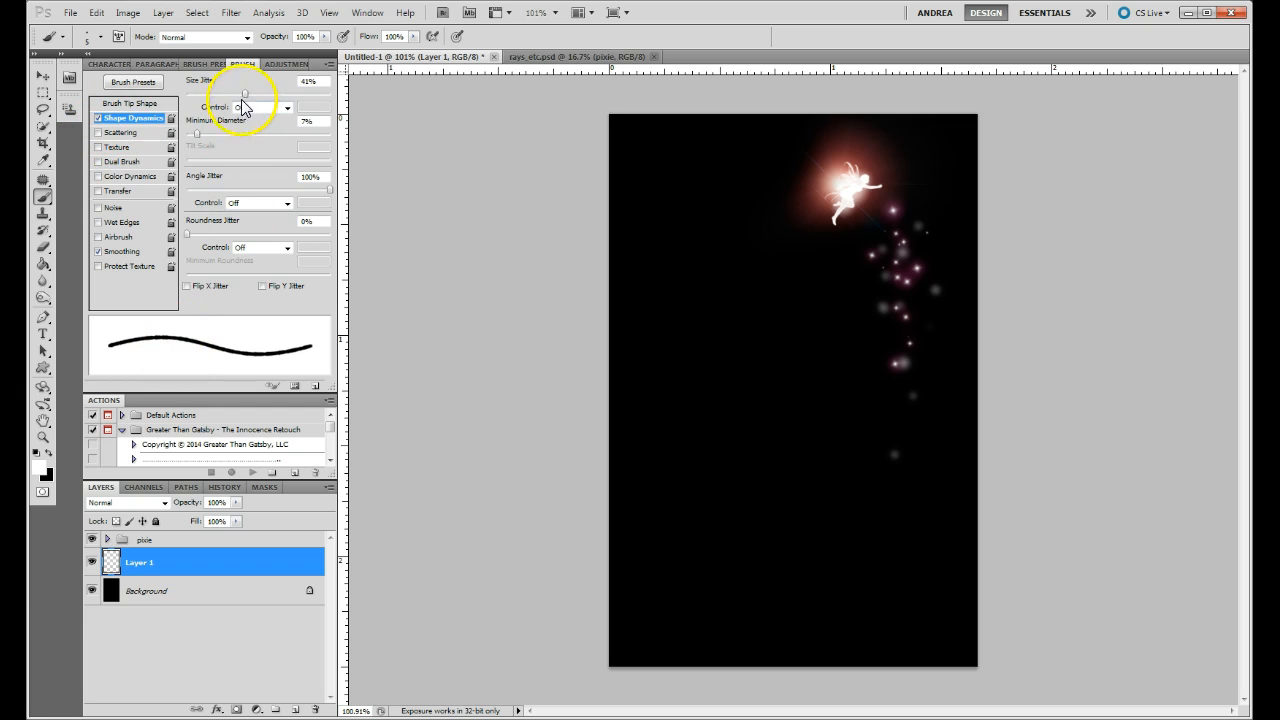
mouse_move(244, 94)
left_mouse_down()
mouse_move(330, 100)
mouse_move(253, 116)
mouse_move(323, 114)
mouse_move(255, 115)
left_mouse_up()
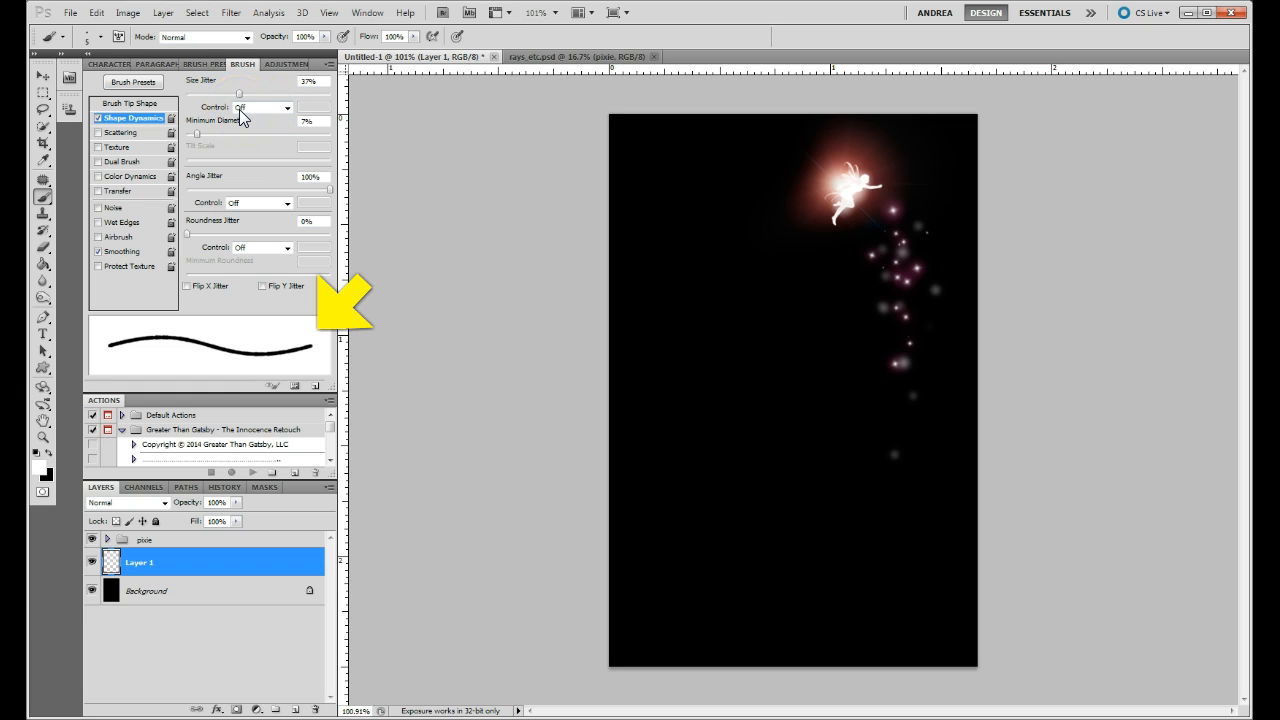
left_click_drag(238, 100, 333, 99)
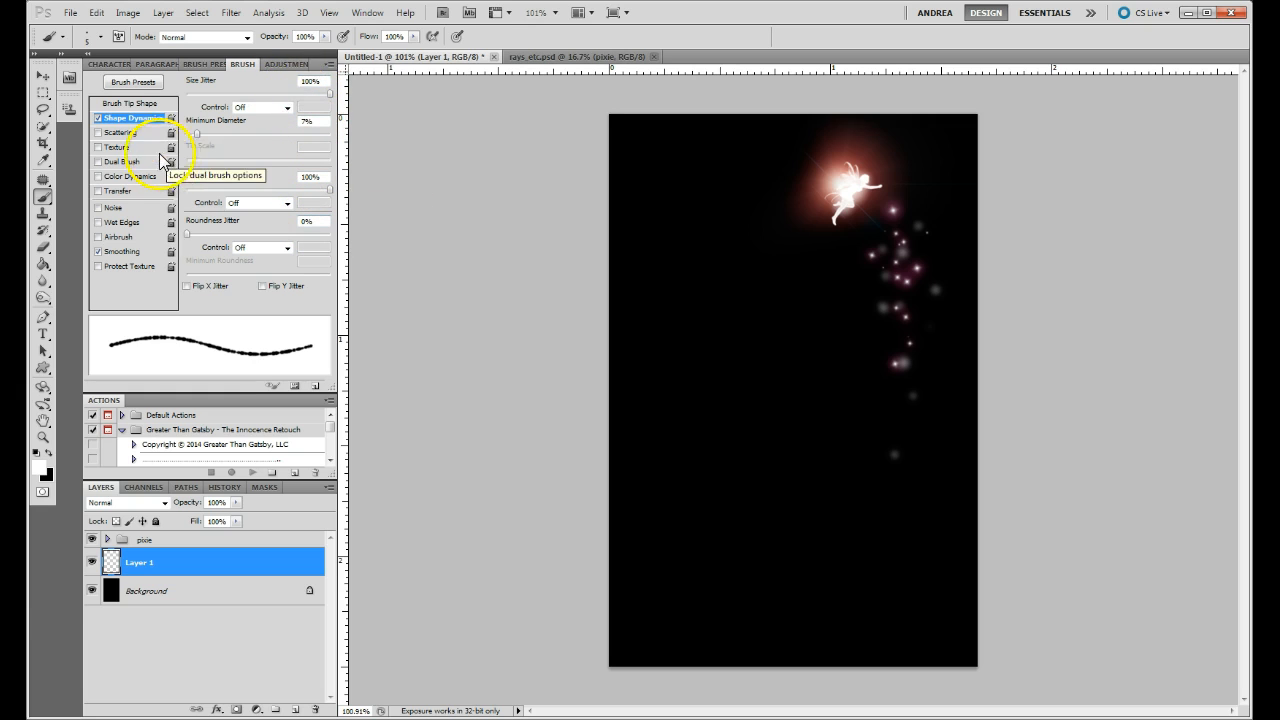
- Turn Scattering on for the brush and set its count to 2
left_click(98, 133)
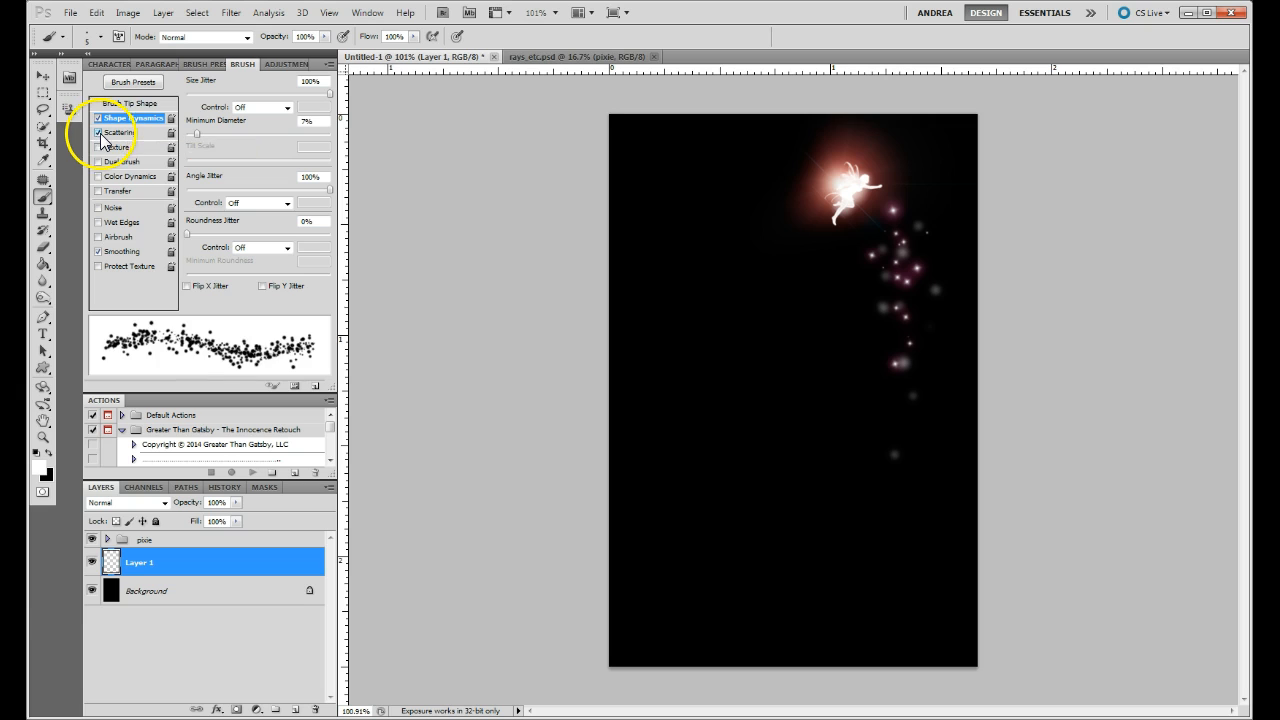
left_click(120, 133)
left_click(152, 340)
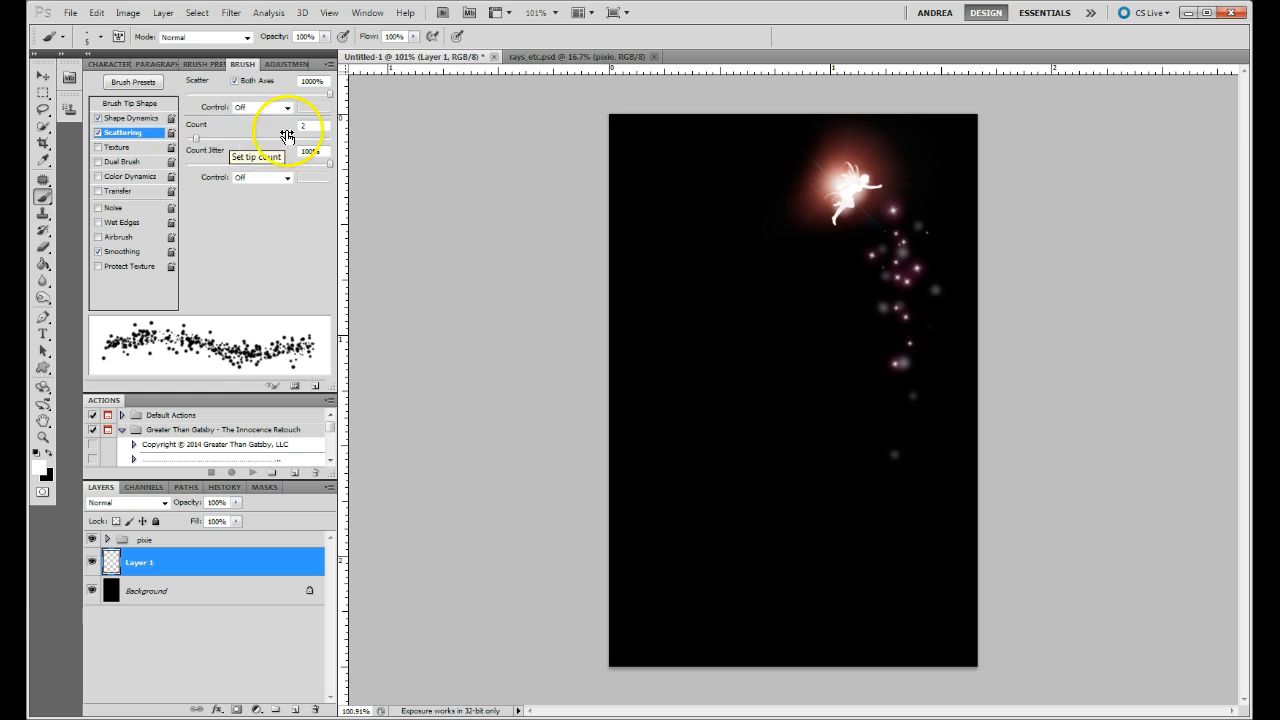
mouse_move(208, 145)
left_mouse_down()
mouse_move(266, 138)
mouse_move(197, 150)
left_mouse_up()
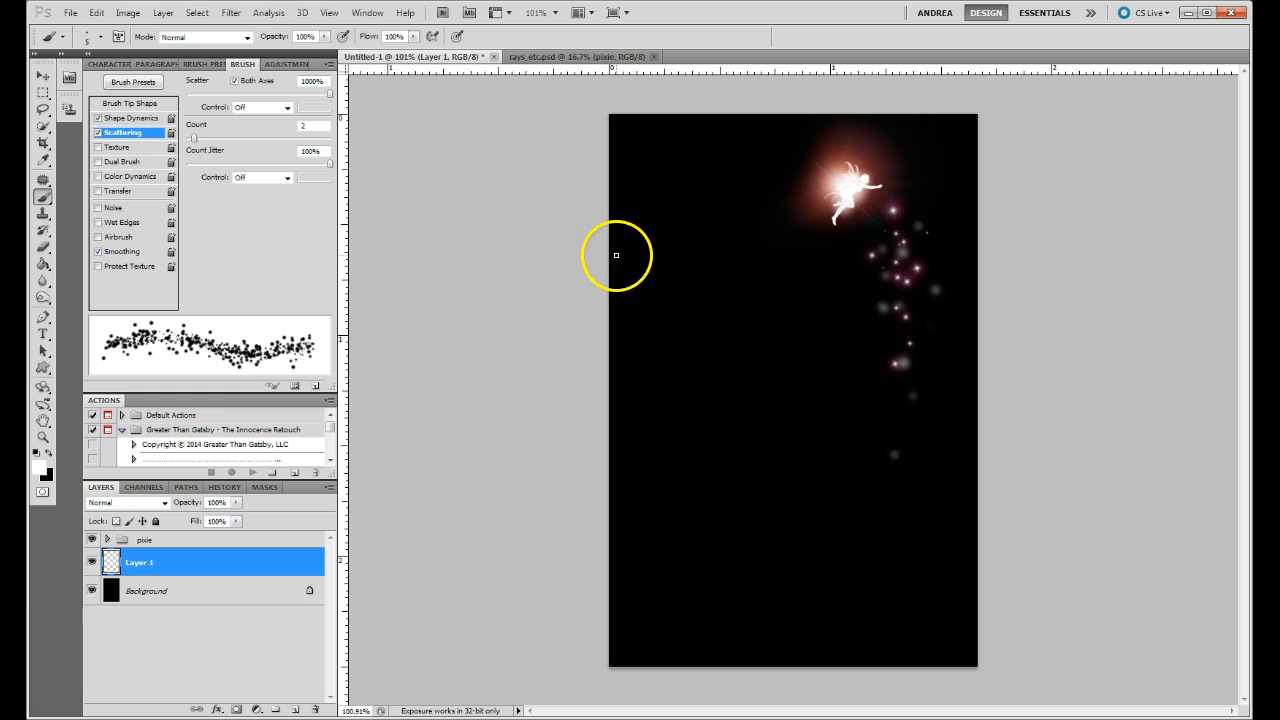
mouse_move(695, 210)
left_mouse_down()
mouse_move(721, 361)
mouse_move(815, 309)
mouse_move(774, 248)
mouse_move(772, 206)
left_mouse_up()
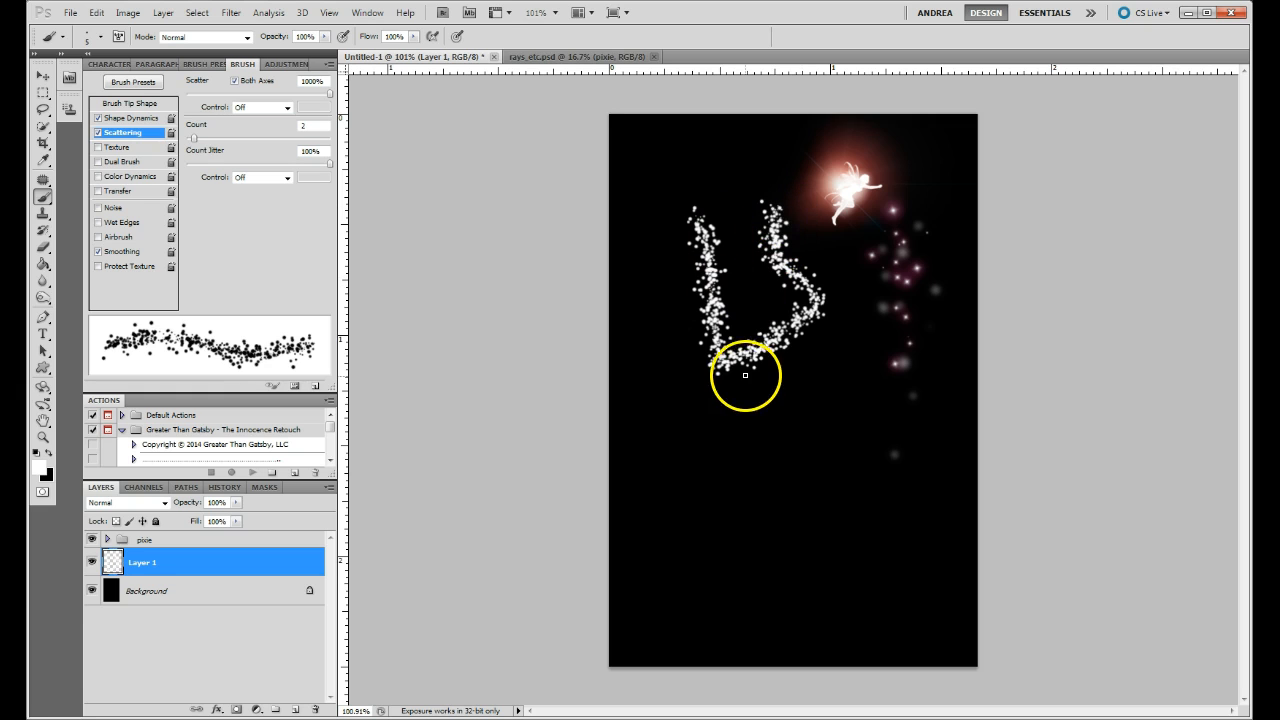
key("ctrl+alt+z")
key("ctrl+alt+z")
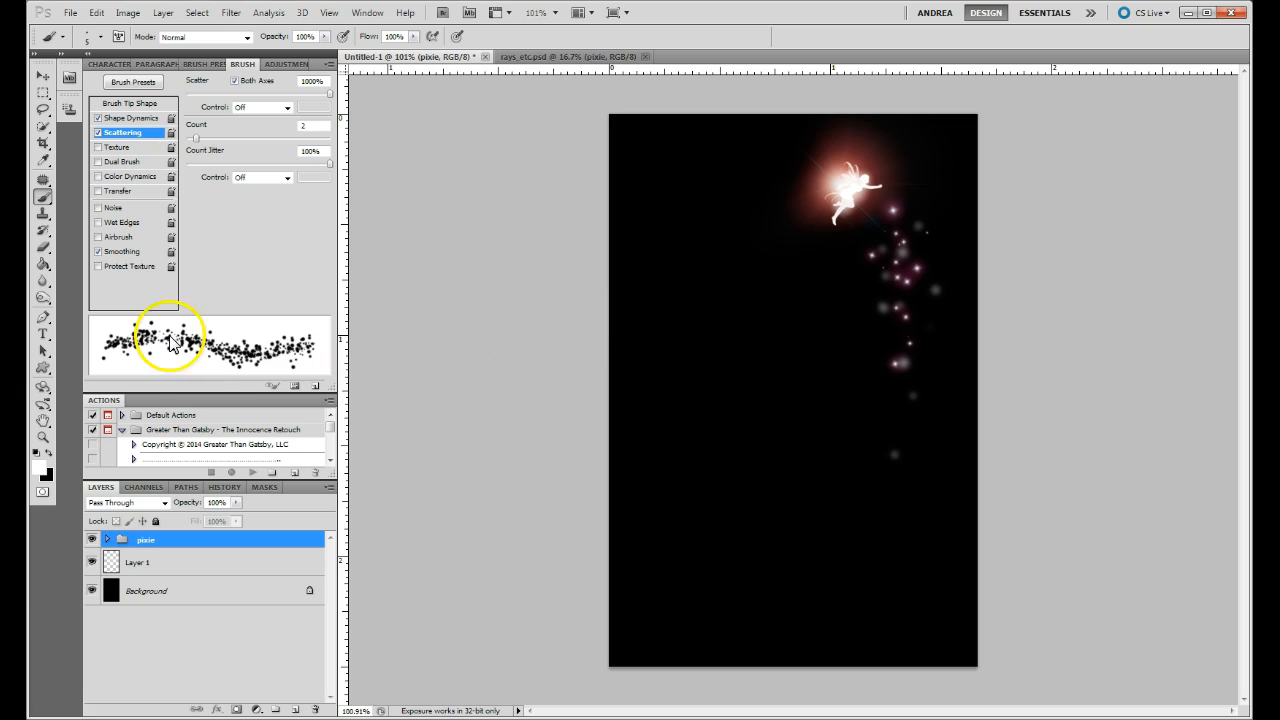
- Dab small scattered white dots on Layer 1 in a loose column below and to the left of the pixie
left_click(160, 567)
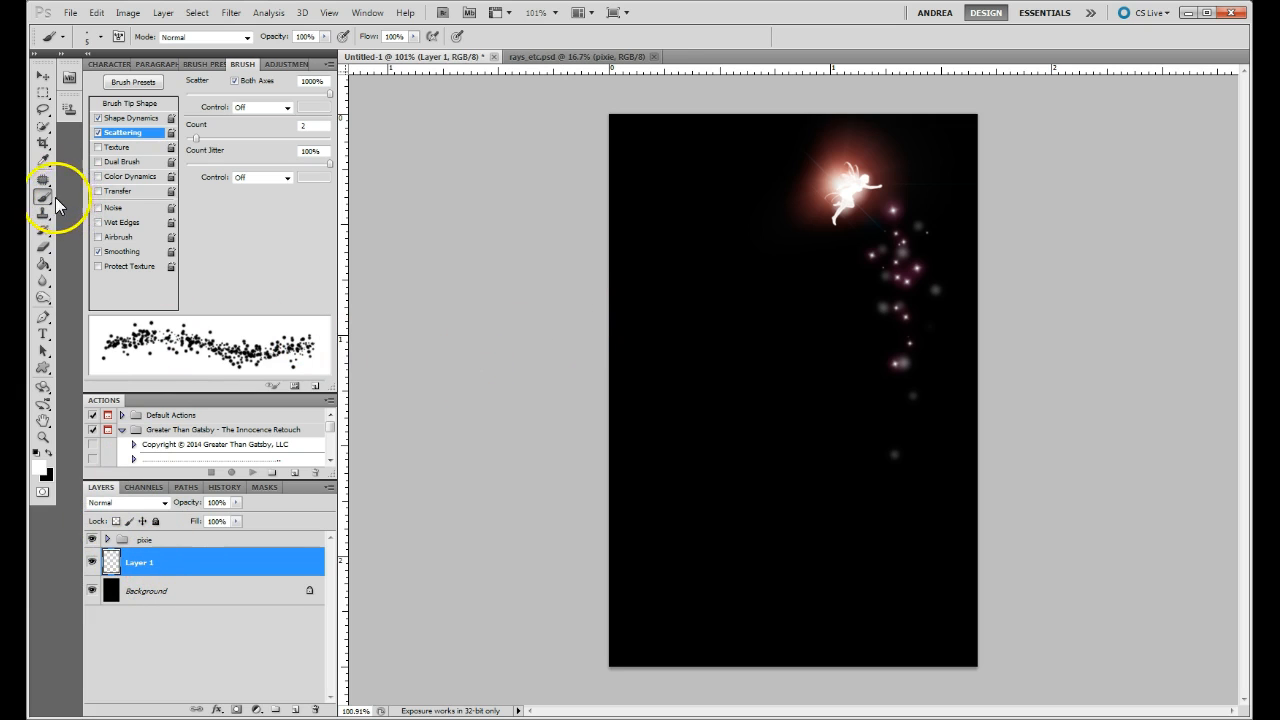
left_click(694, 219)
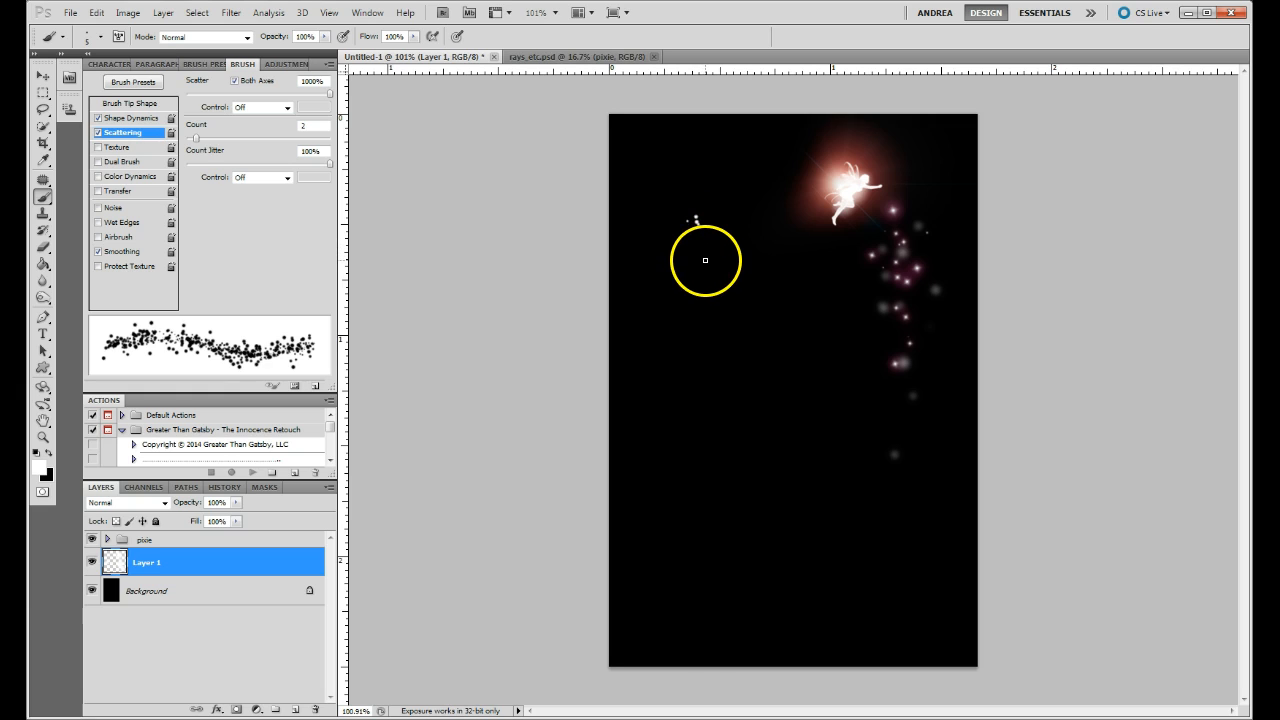
left_click(692, 250)
left_click(713, 234)
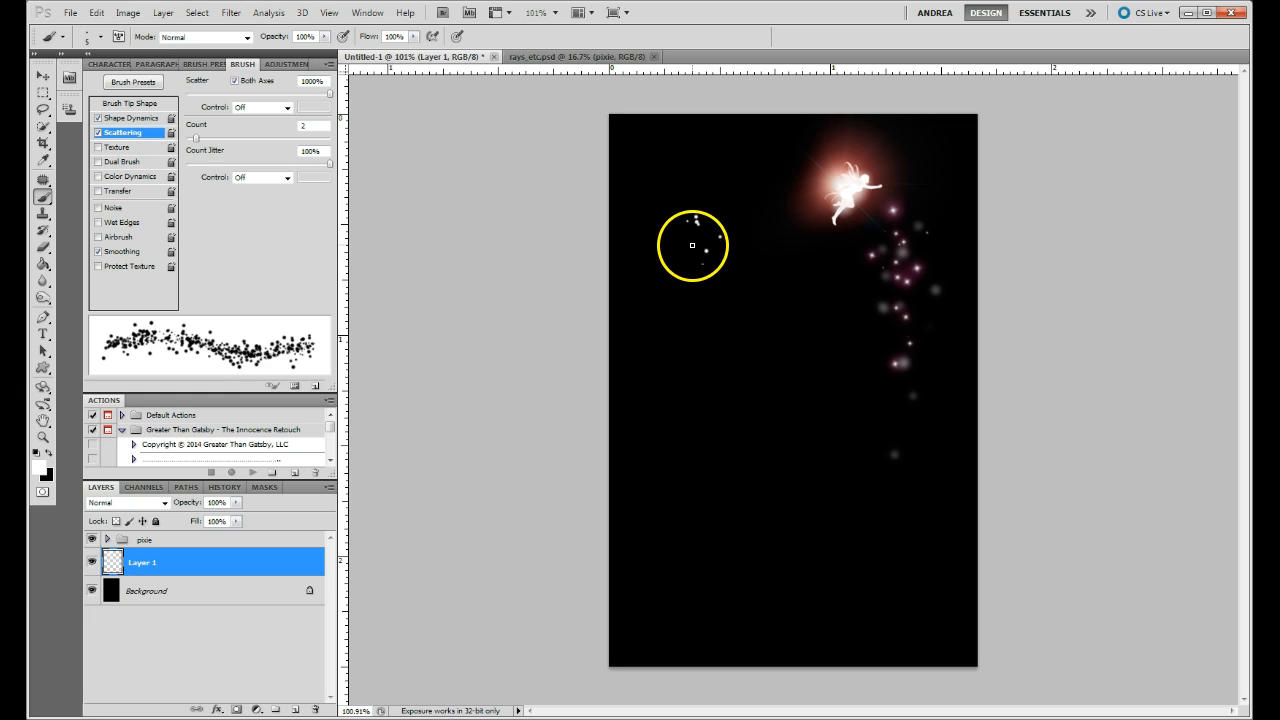
left_click(697, 286)
left_click(708, 294)
left_click(691, 274)
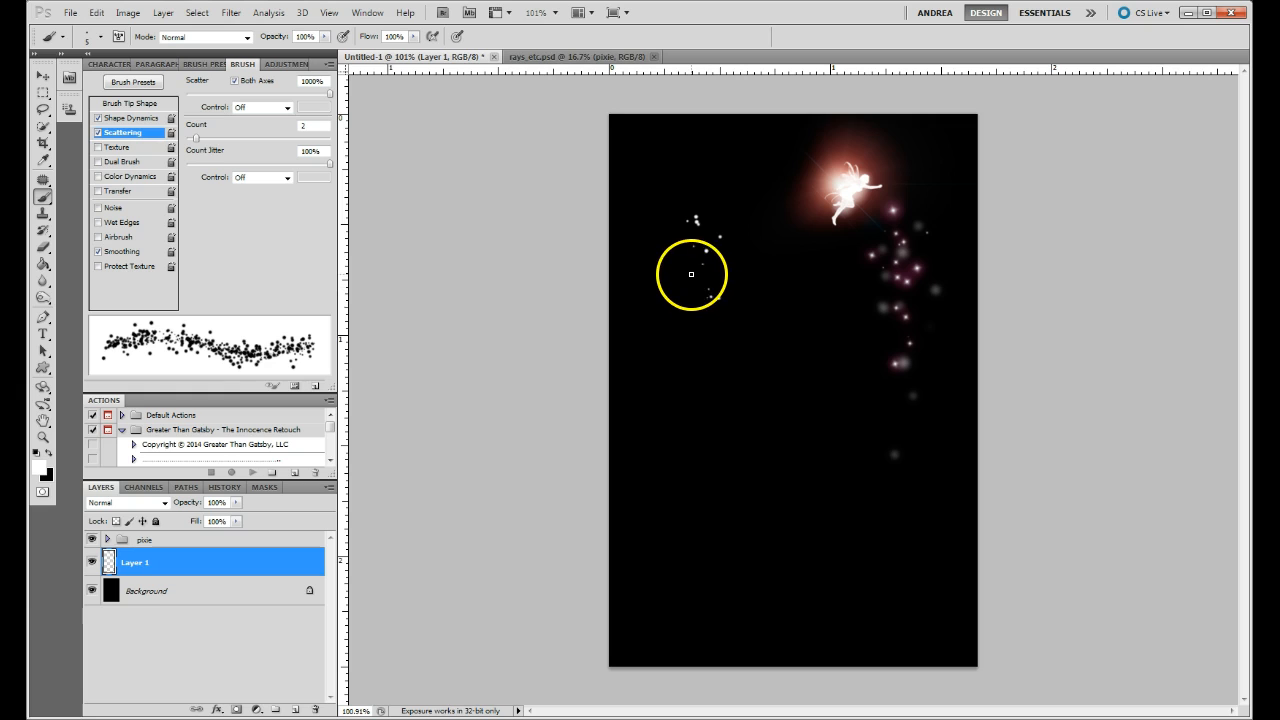
left_click(700, 295)
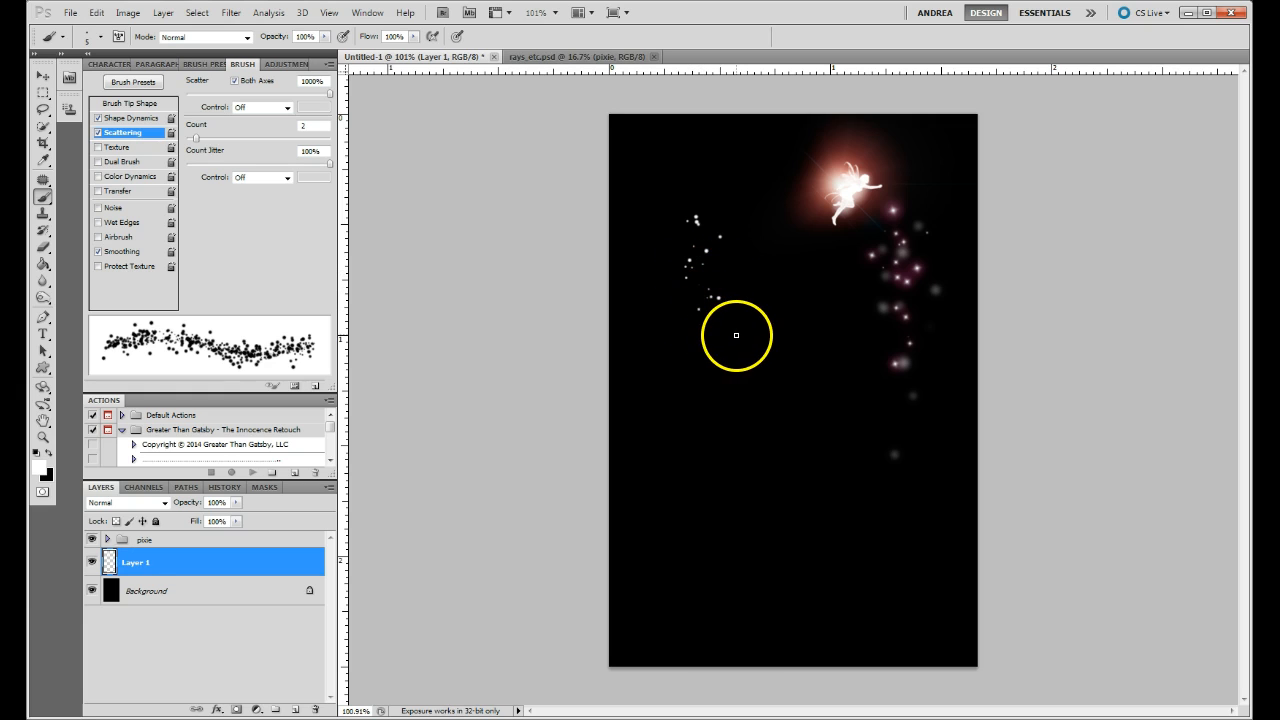
- Enlarge the brush to 8 px and continue the dot column downward on Layer 1 with bigger scattered dots
key("bracketright")
key("bracketright")
key("bracketright")
left_click(689, 344)
left_click(690, 376)
left_click(704, 407)
left_click(687, 360)
left_click(679, 421)
left_click(721, 382)
left_click(708, 437)
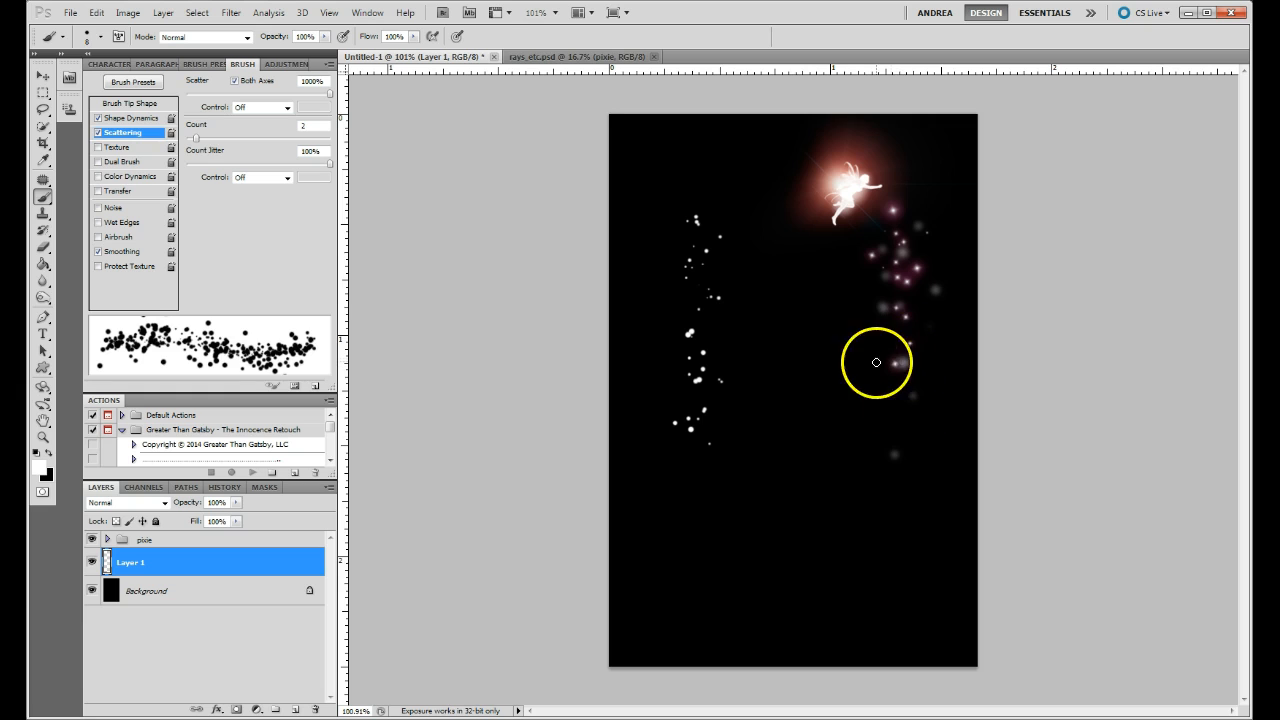
- Dab a second column of scattered white dots just to the right of the lower dots on Layer 1
left_click(764, 340)
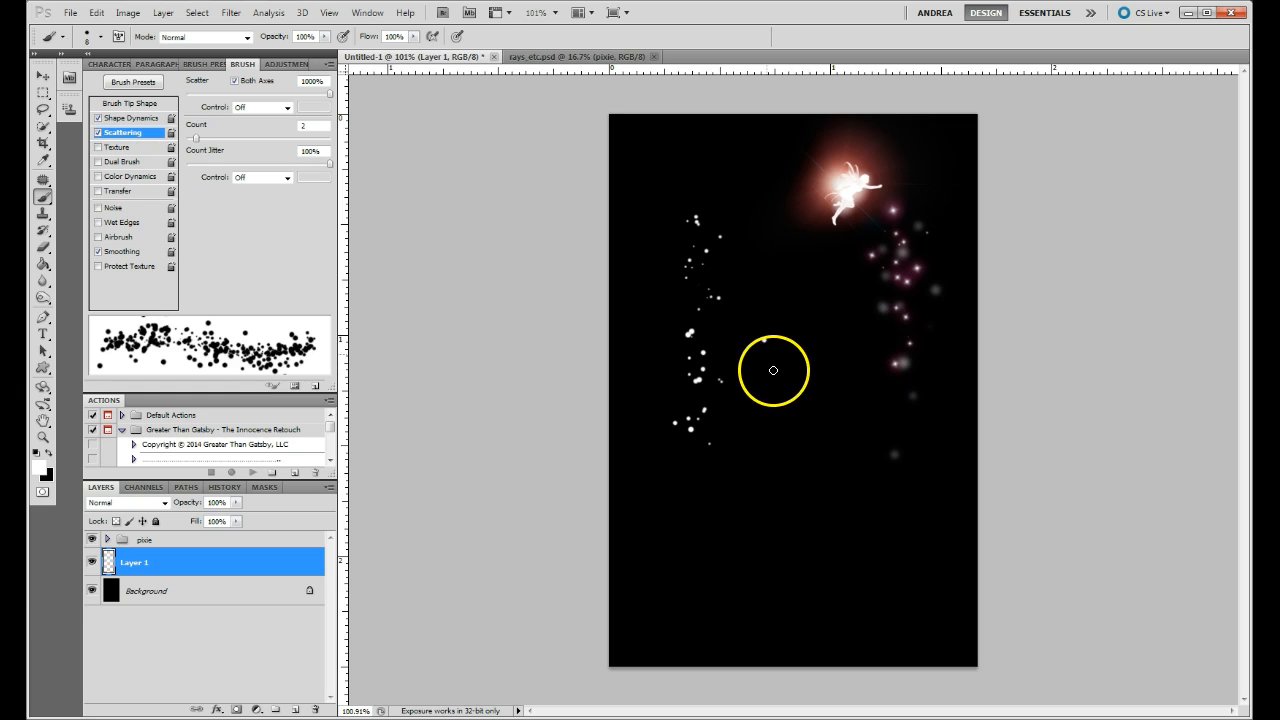
left_click(754, 364)
left_click(766, 391)
left_click(762, 437)
left_click(743, 464)
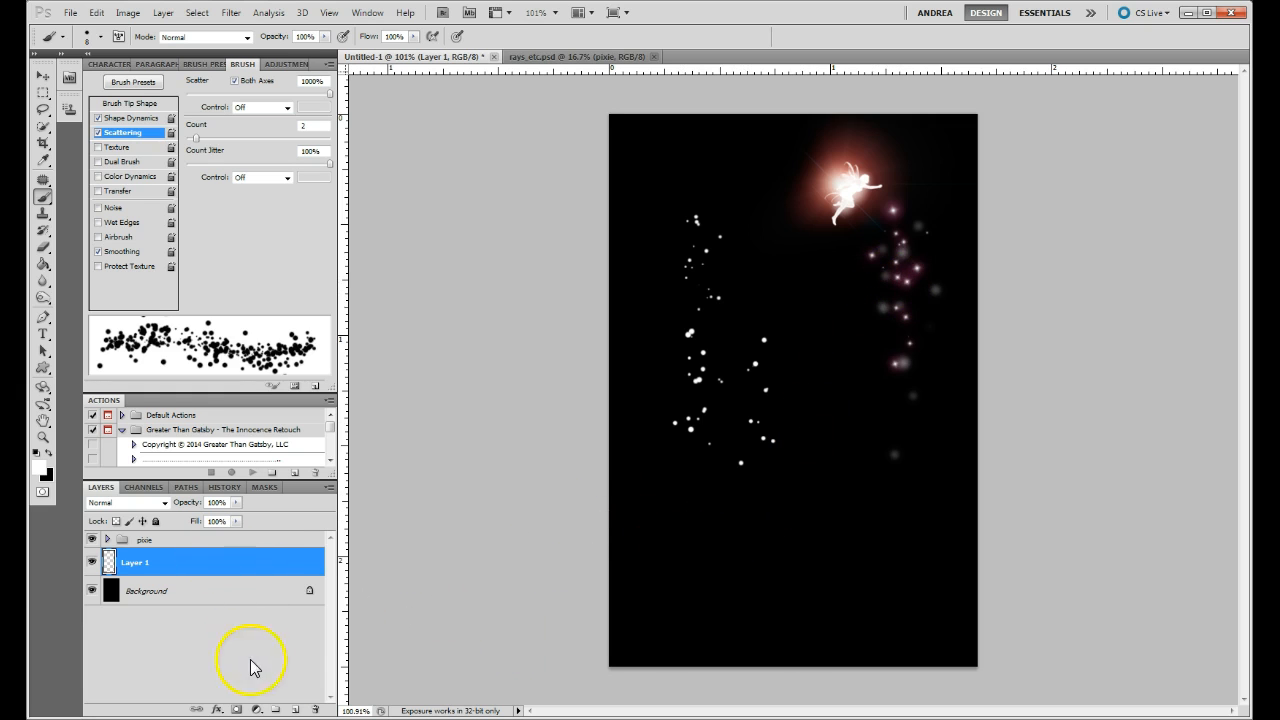
- Add a new layer above Layer 1, hide Layer 1, and paint a short trail of scattered white dots on the new layer
left_click(298, 710)
left_click(92, 590)
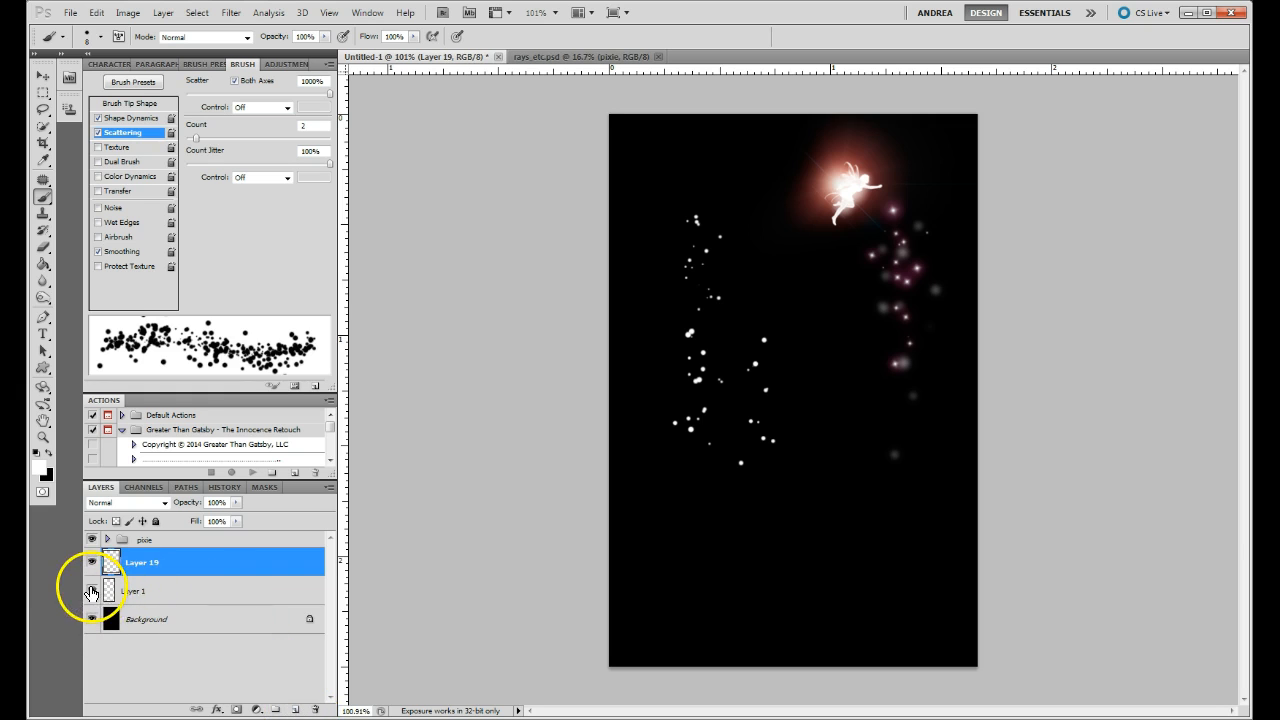
mouse_move(703, 297)
left_mouse_down()
mouse_move(703, 391)
mouse_move(689, 363)
mouse_move(689, 349)
mouse_move(733, 466)
left_mouse_up()
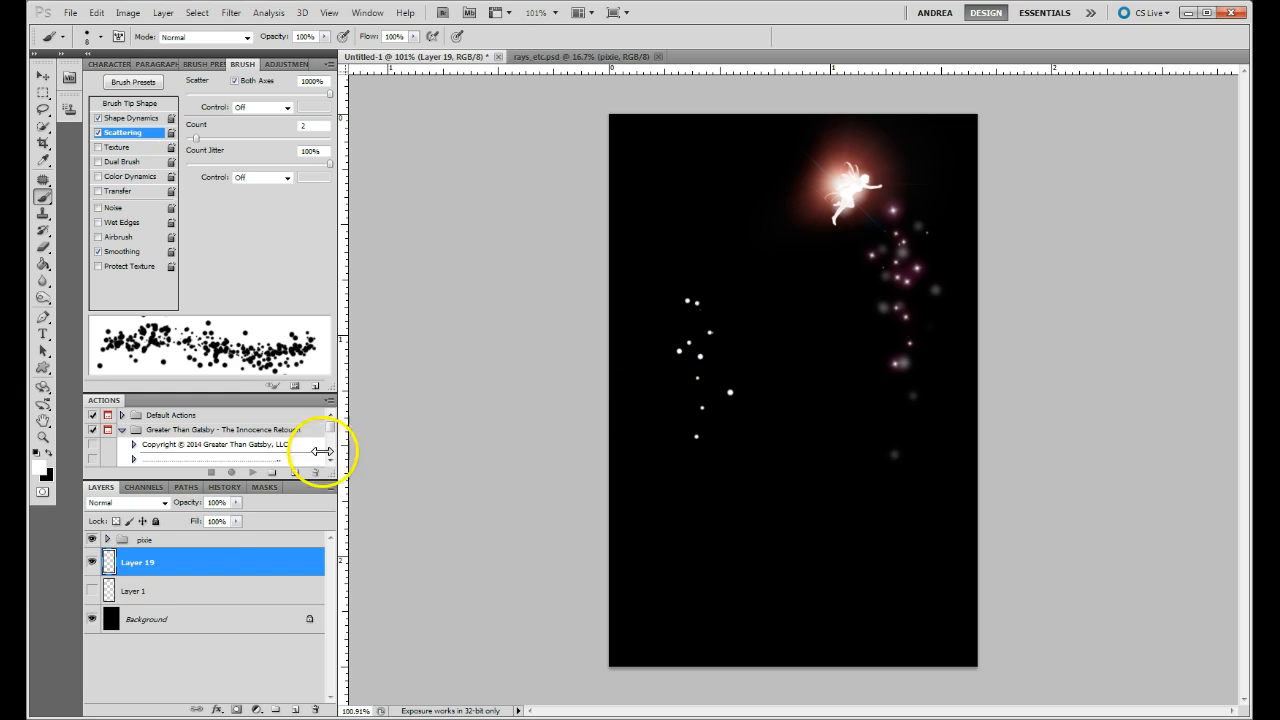
- Duplicate Layer 19, hide the copy, and make the original Layer 19 active
right_click(185, 570)
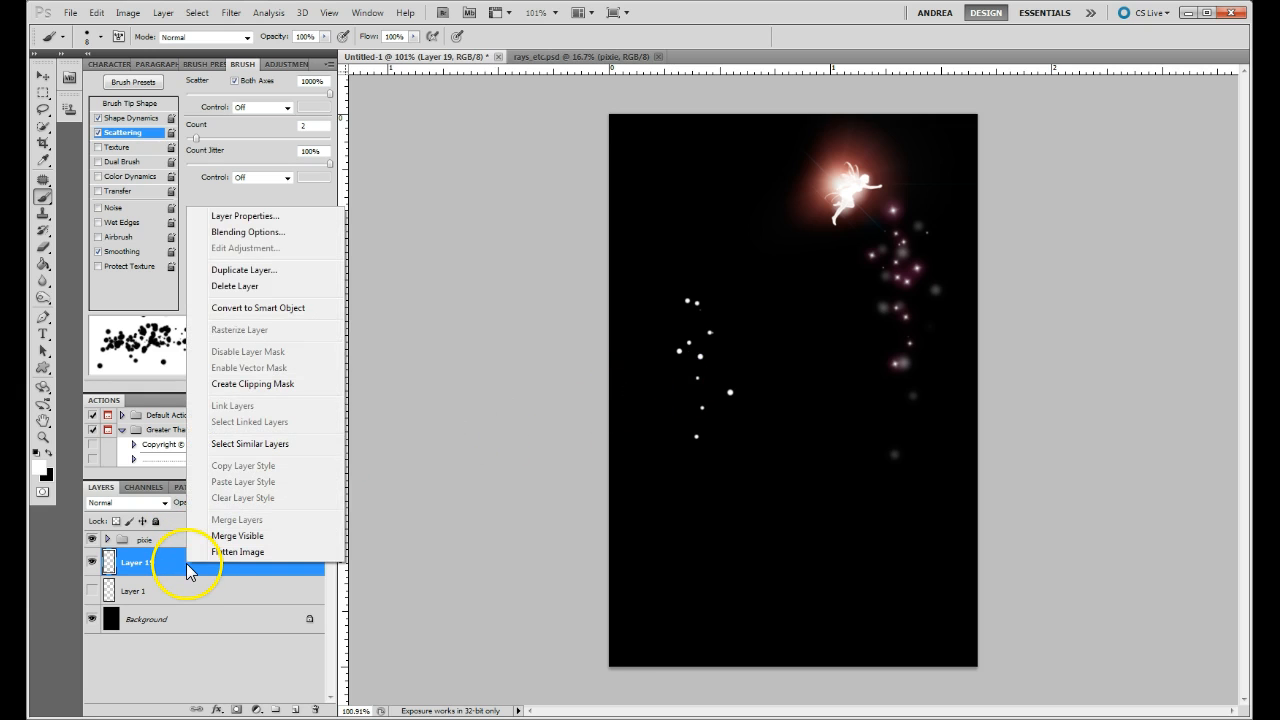
left_click(240, 272)
left_click(534, 577)
left_click(92, 563)
left_click(152, 590)
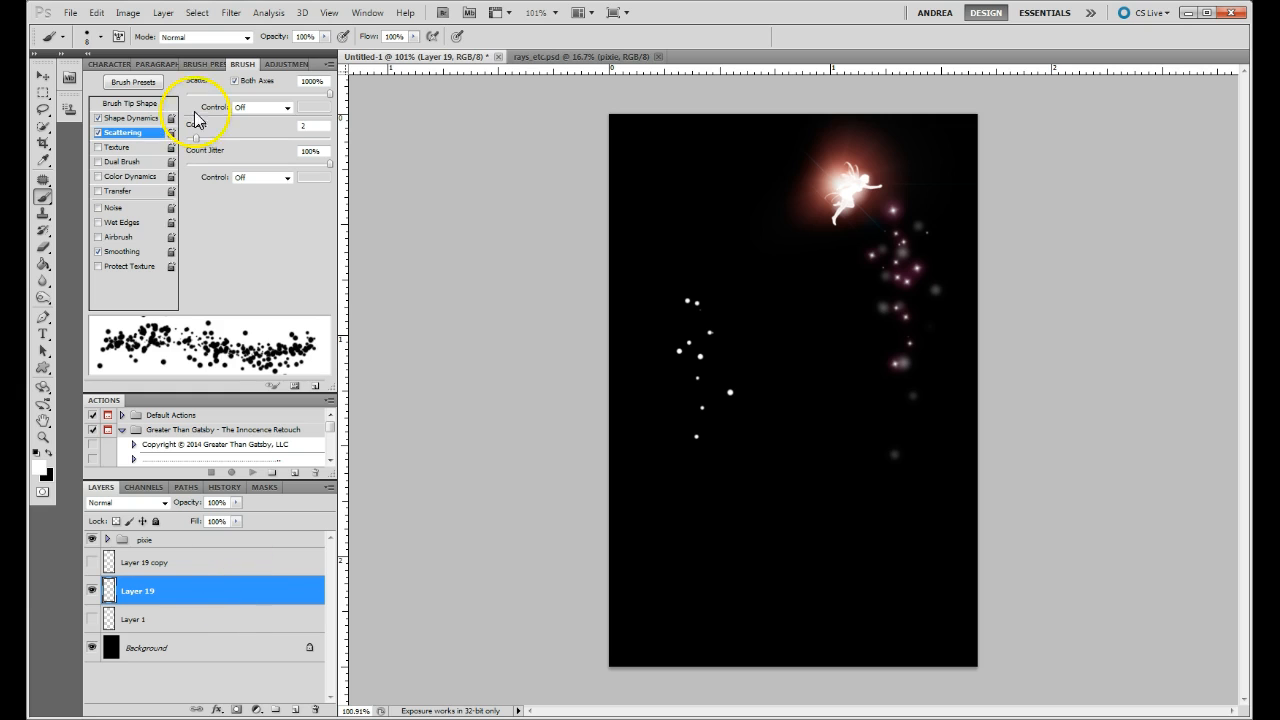
- Apply a Gaussian Blur with a radius of 2.2 pixels to the dots on Layer 19
left_click(230, 12)
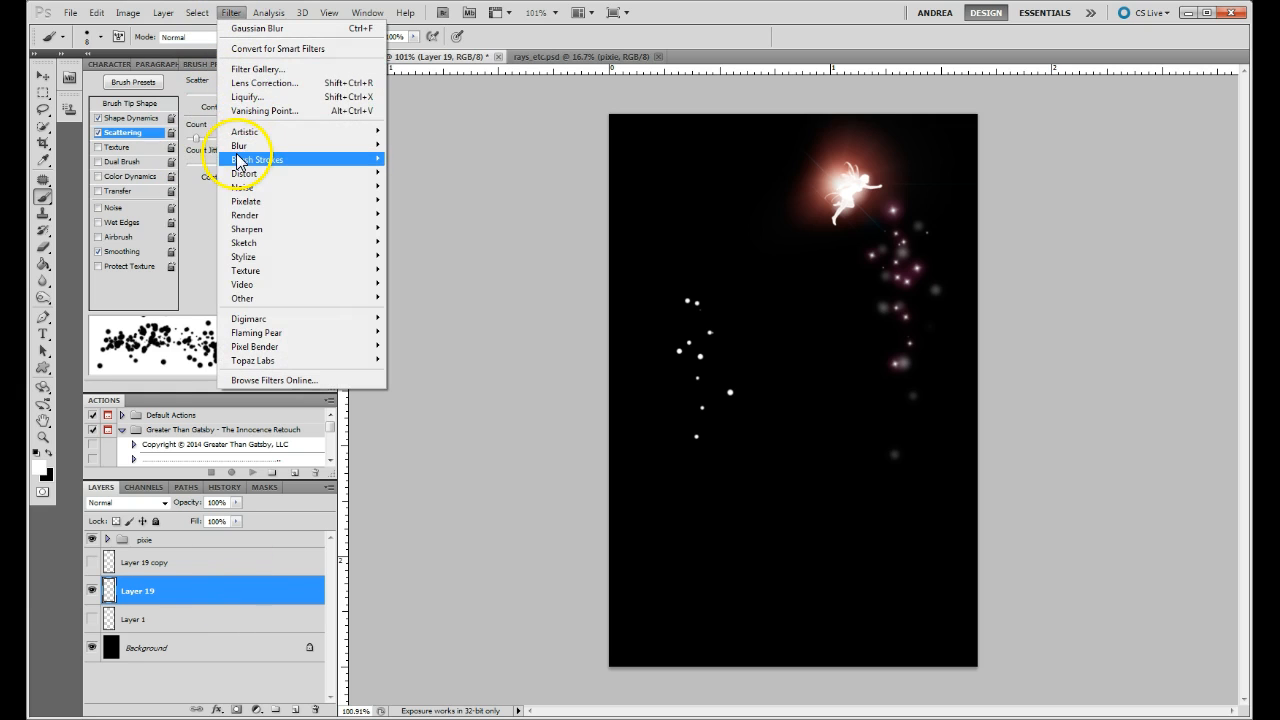
mouse_move(243, 146)
left_click(188, 192)
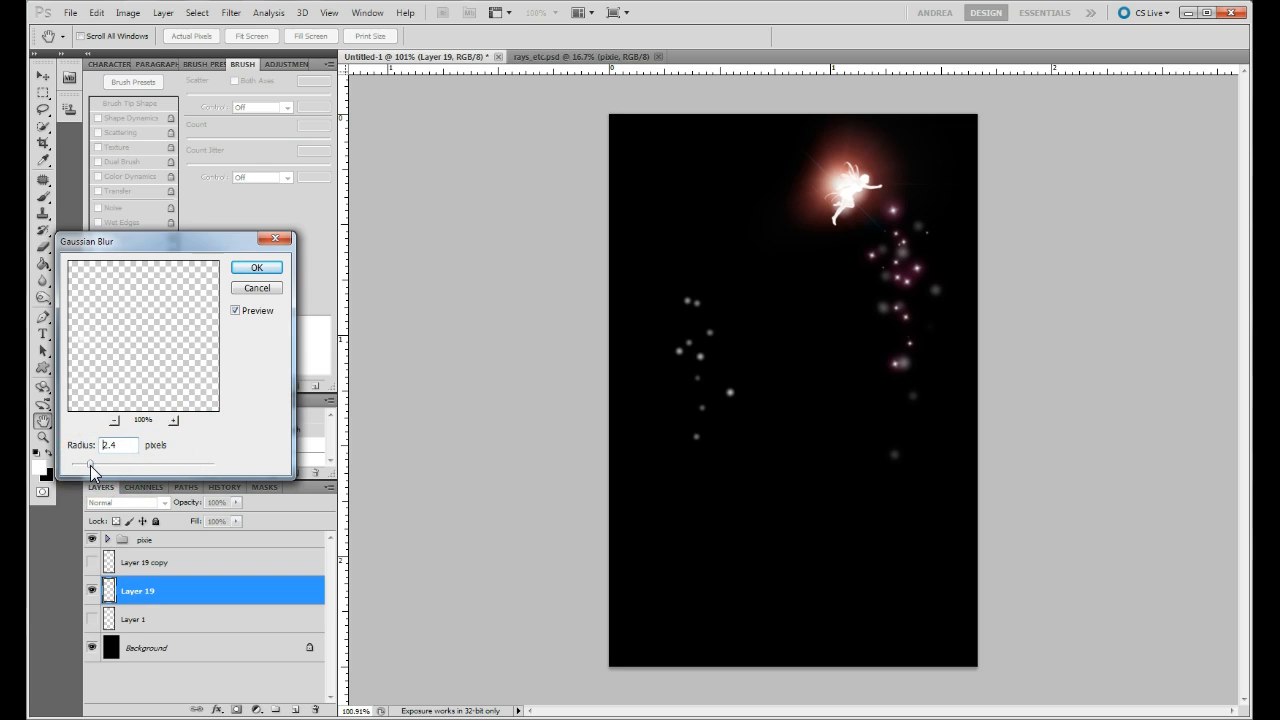
left_click_drag(90, 467, 88, 468)
left_click(257, 270)
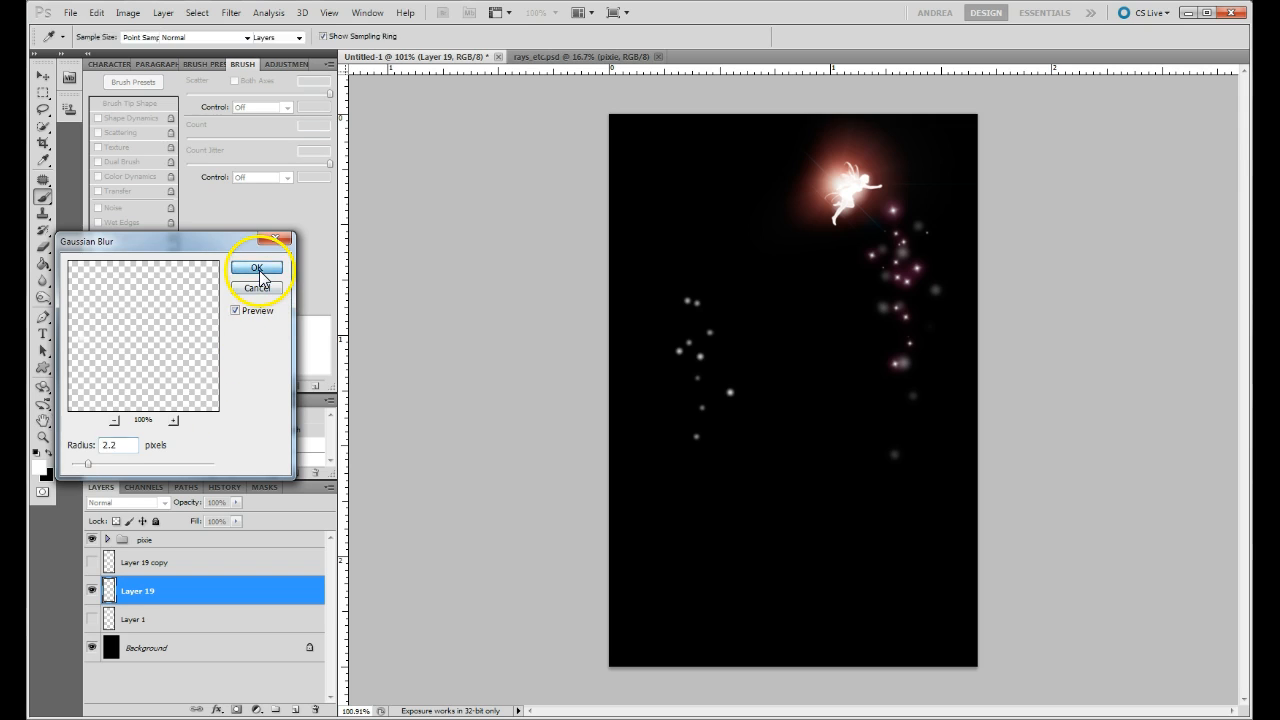
- Show Layer 19 copy and move its sharp dots slightly above the blurred dots
left_click(91, 563)
left_click(155, 564)
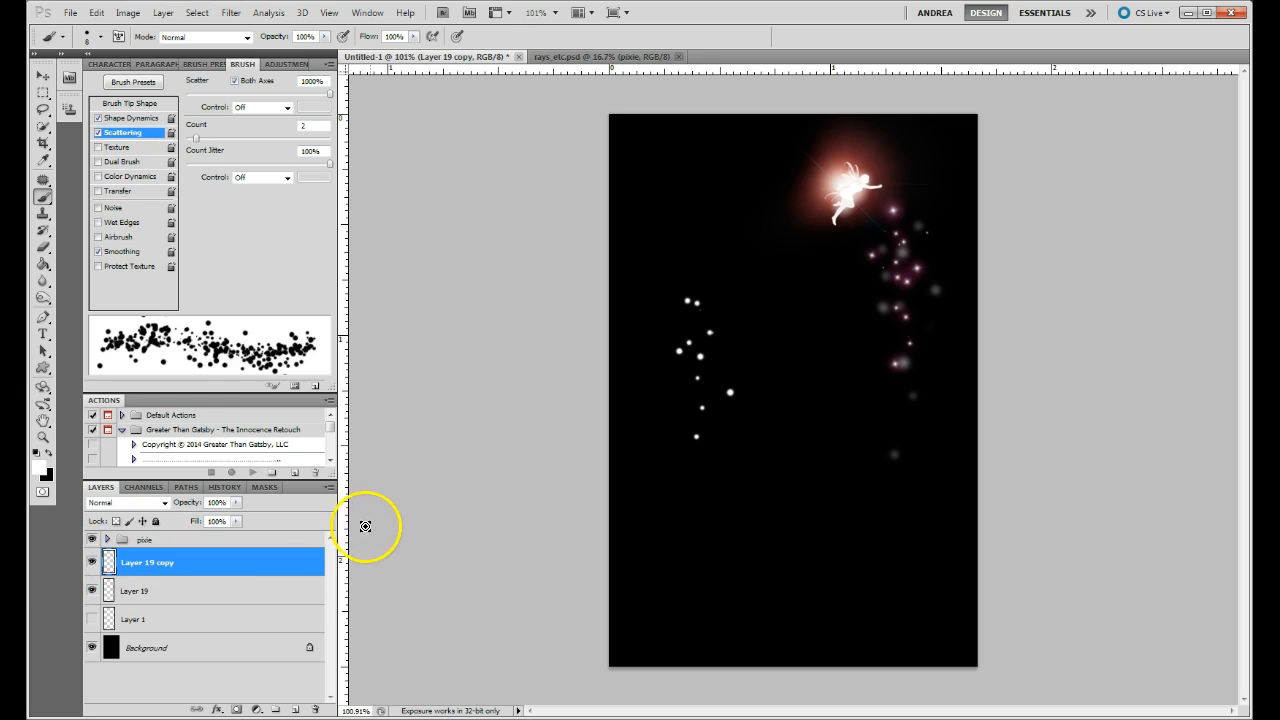
mouse_move(667, 461)
left_mouse_down()
mouse_move(677, 443)
mouse_move(651, 449)
left_mouse_up()
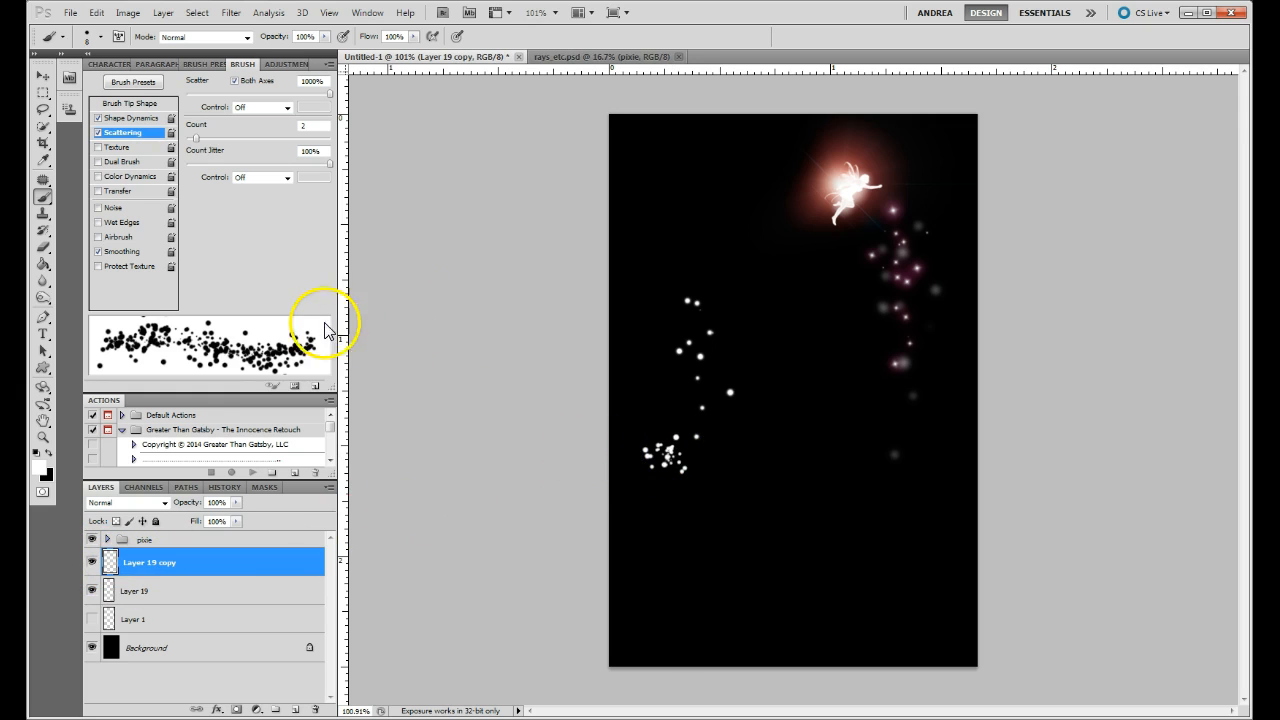
left_click(175, 563)
left_click(42, 76)
left_click_drag(666, 463, 668, 435)
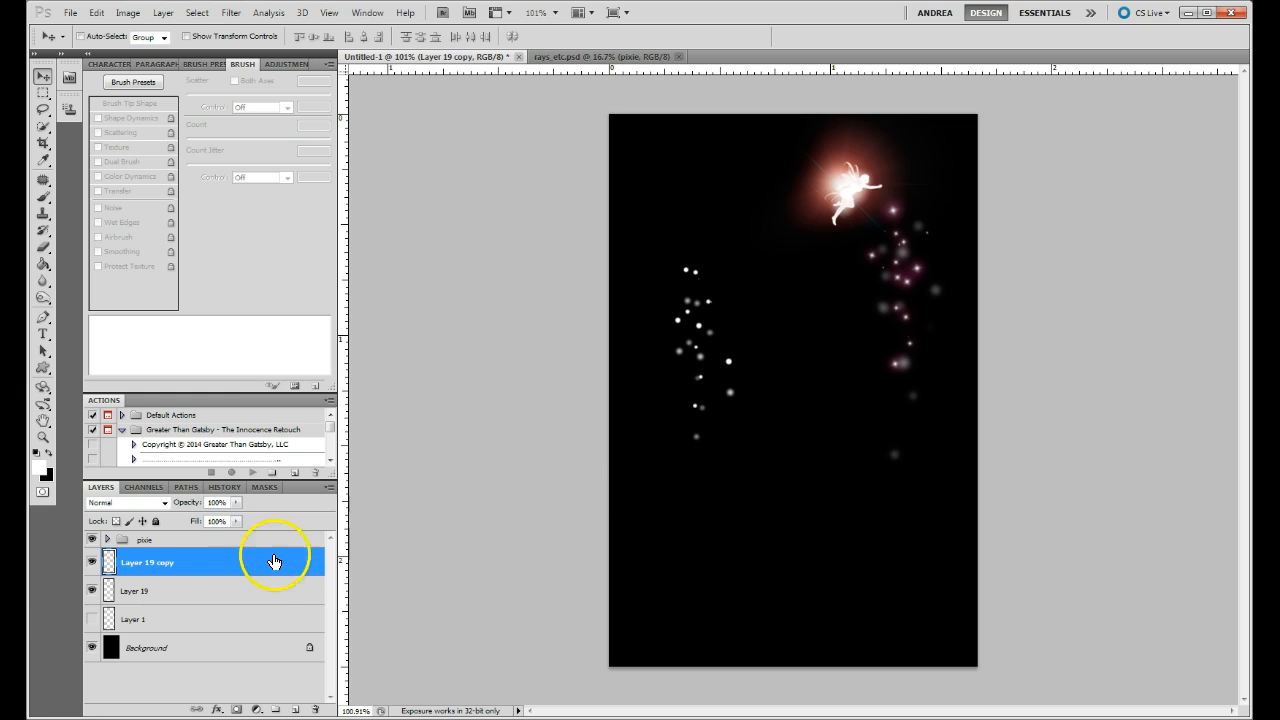
- Add an Outer Glow layer style to Layer 19 copy
double_click(194, 563)
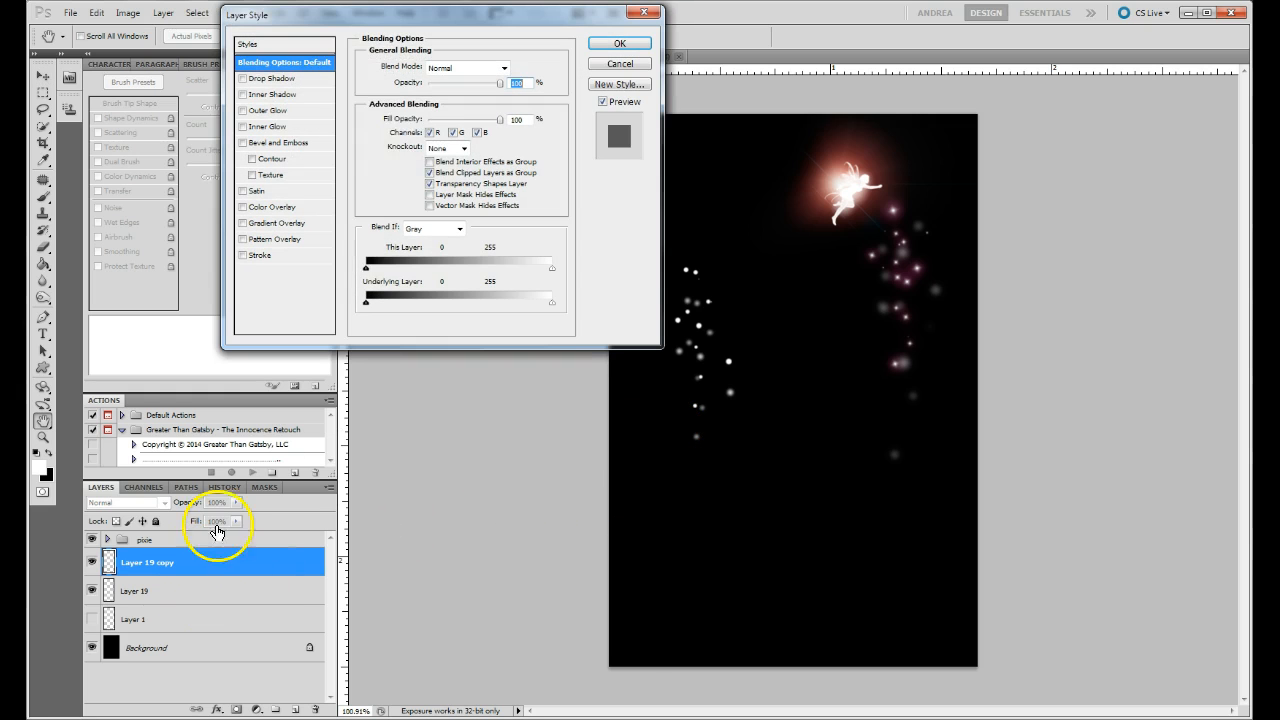
left_click(243, 111)
left_click(244, 111)
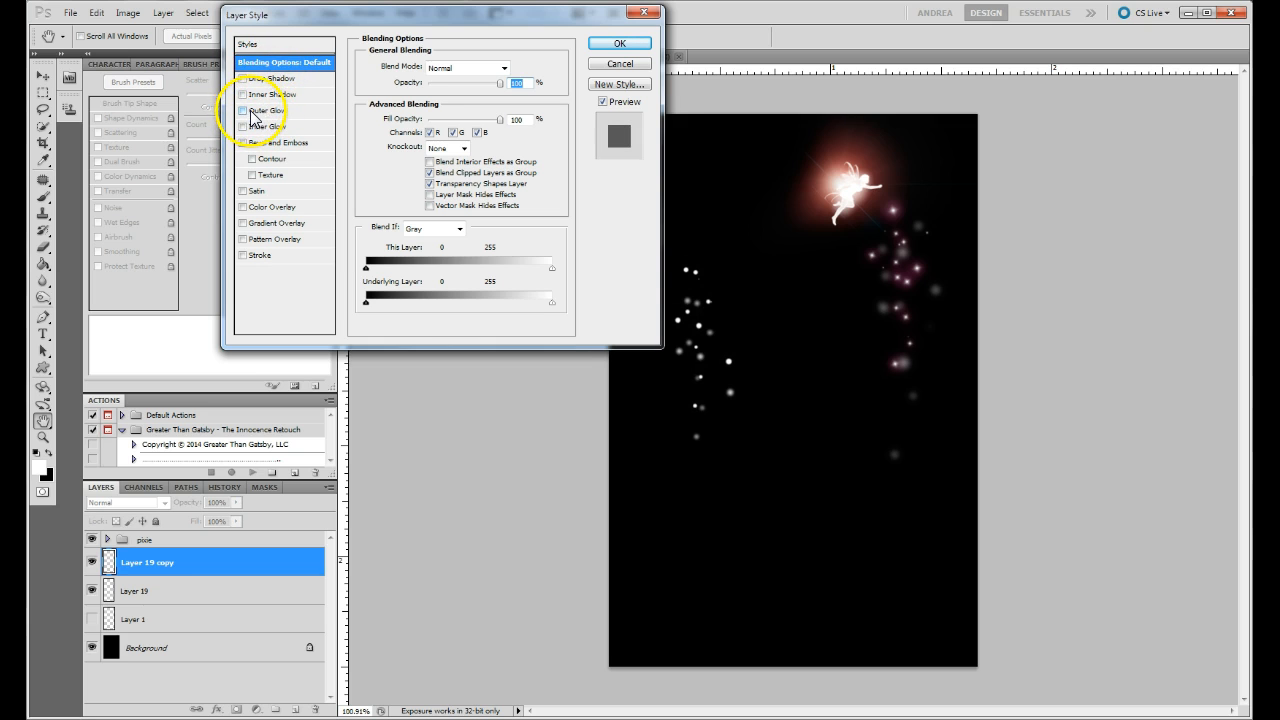
left_click(258, 111)
left_click_drag(373, 16, 282, 133)
- Set the outer glow's colour to a magenta-pink and its opacity to 100%
left_click(305, 233)
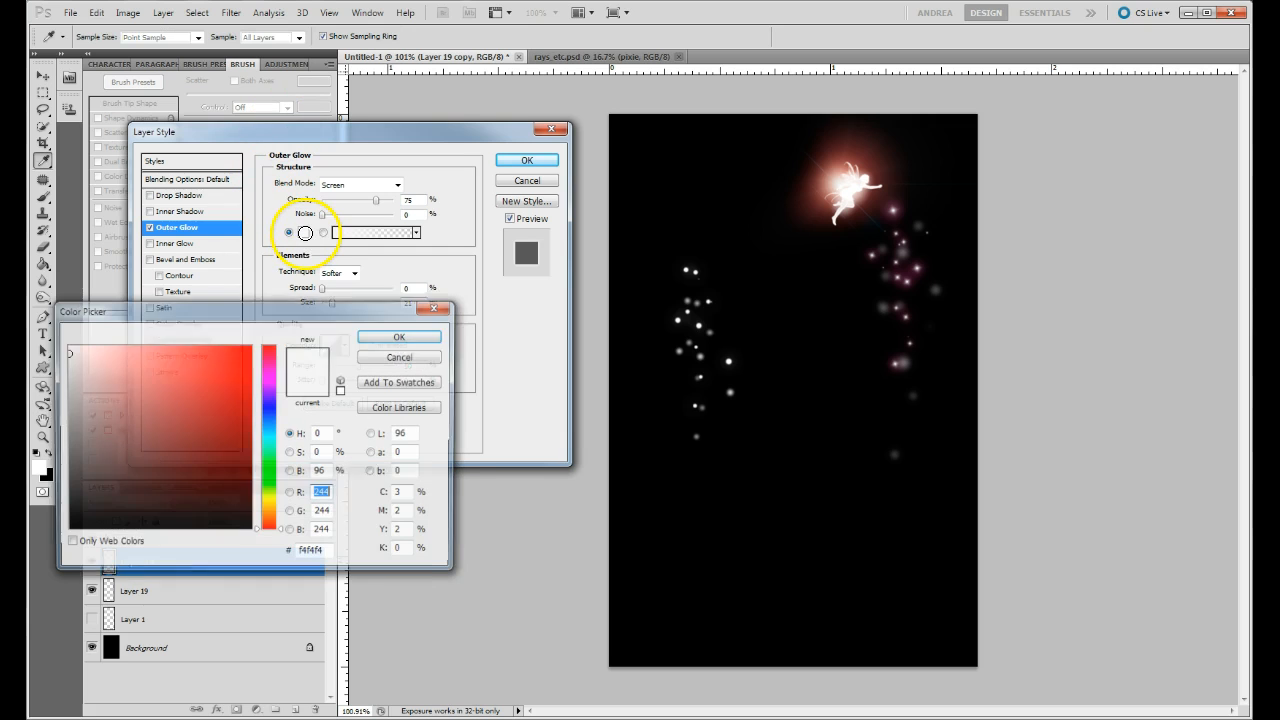
left_click(270, 379)
left_click_drag(172, 380, 198, 388)
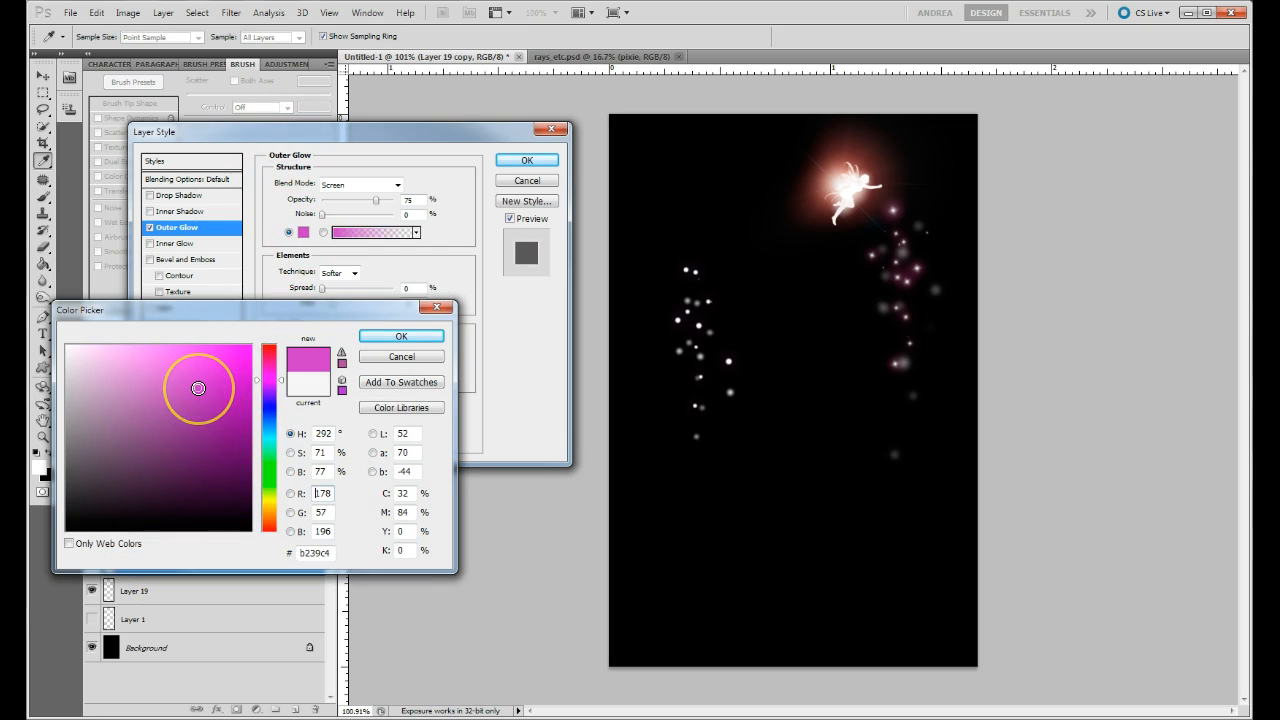
left_click(401, 336)
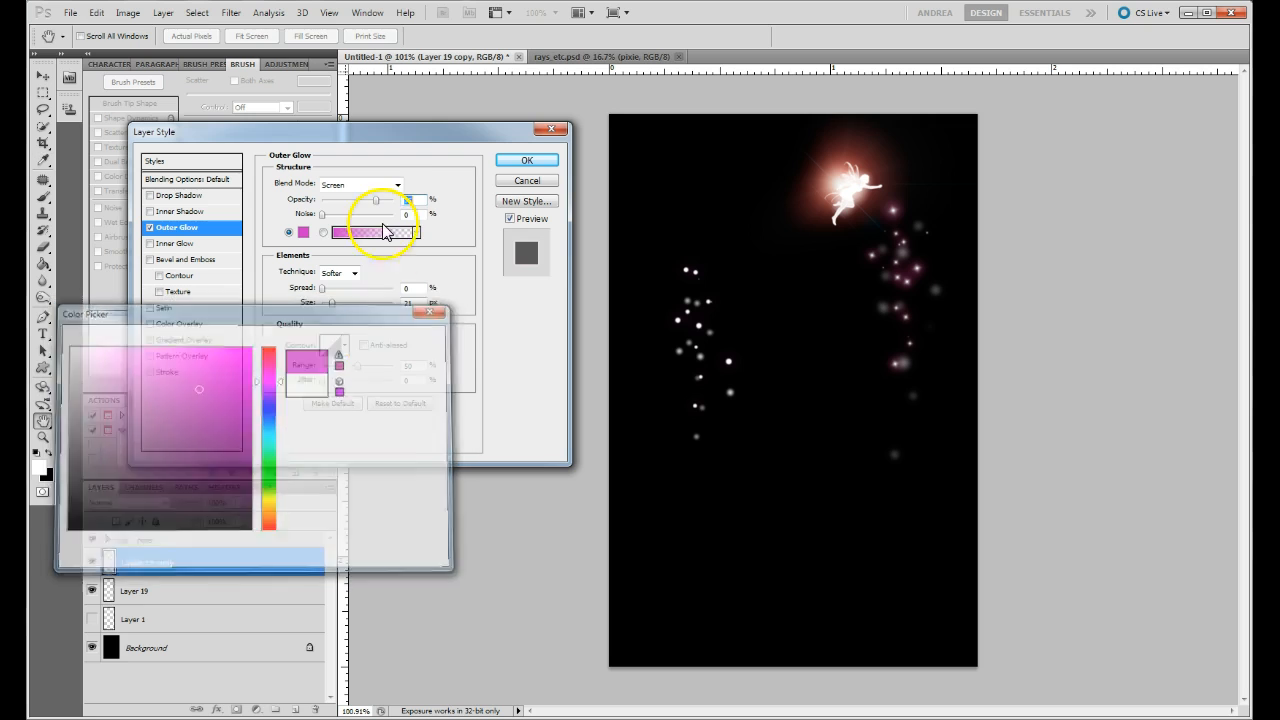
left_click_drag(375, 205, 414, 198)
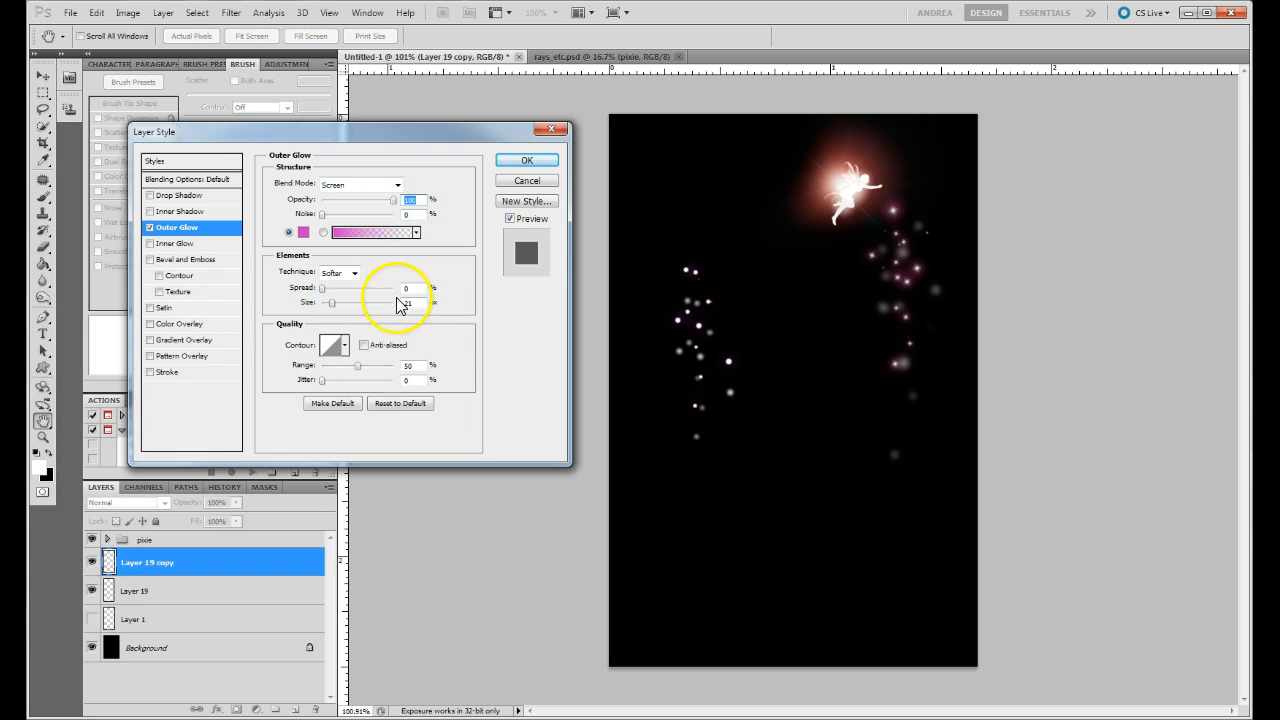
- Set the outer glow's spread to 13%, adjust its size for a soft halo around the dots, and apply the layer style
mouse_move(331, 303)
left_mouse_down()
mouse_move(368, 310)
mouse_move(324, 293)
left_mouse_up()
left_click_drag(351, 304, 328, 289)
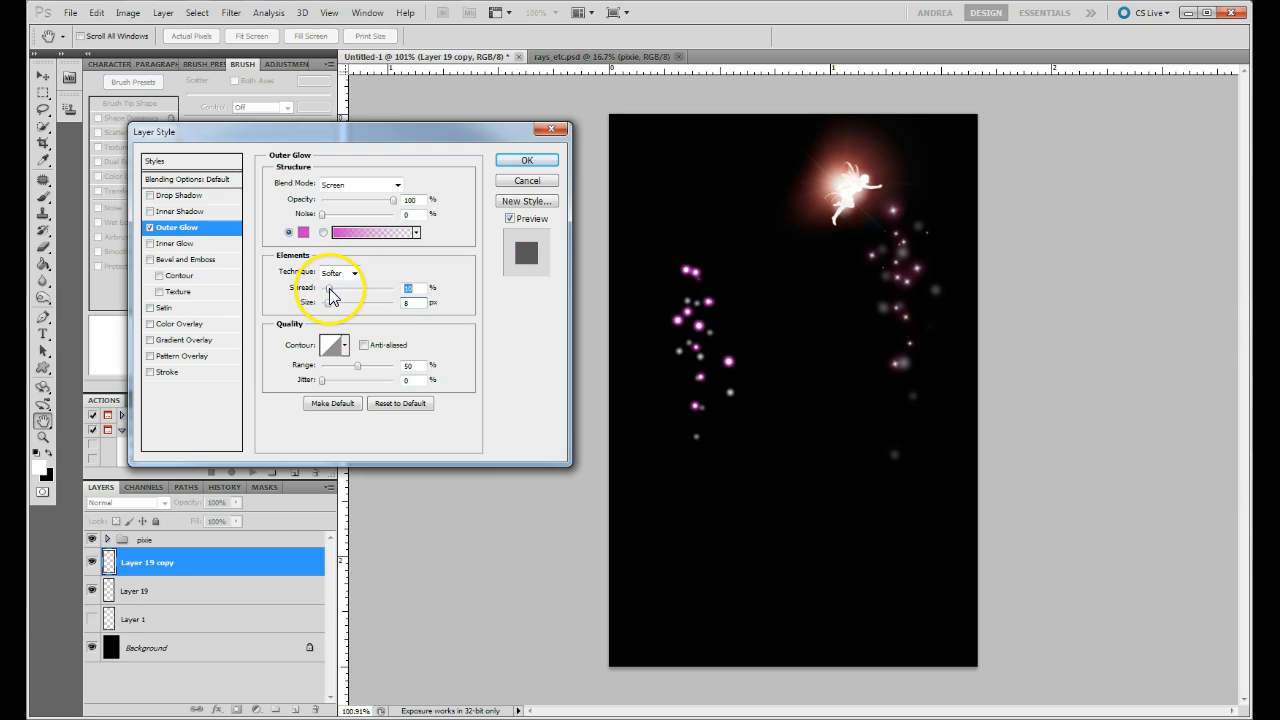
left_click_drag(326, 303, 323, 305)
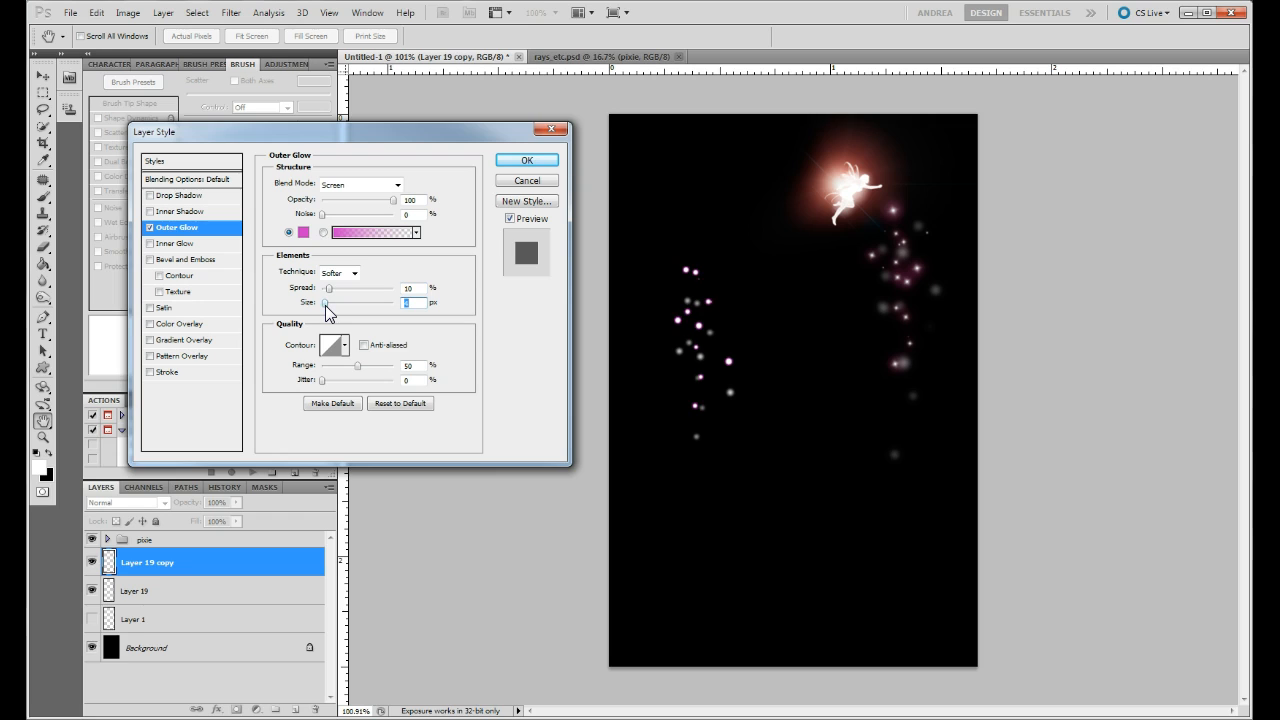
mouse_move(330, 287)
left_mouse_down()
mouse_move(390, 293)
mouse_move(343, 287)
mouse_move(318, 309)
left_mouse_up()
left_click_drag(333, 307, 337, 296)
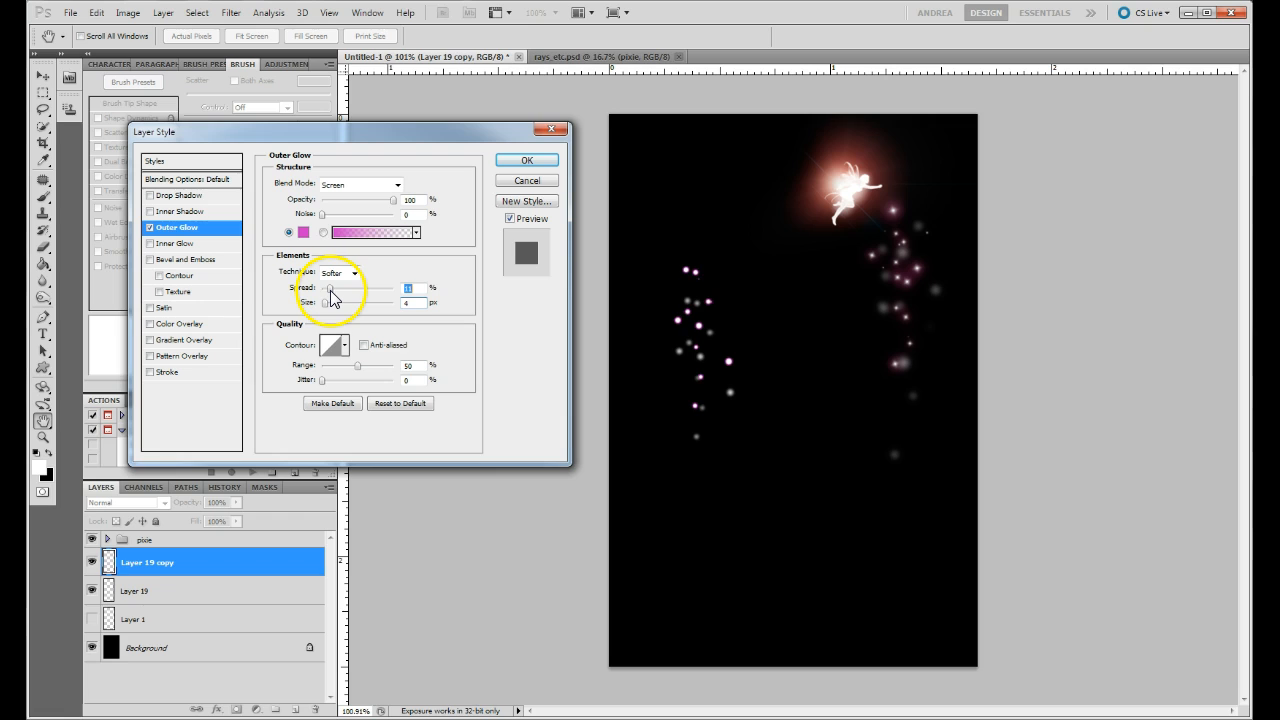
left_click_drag(327, 302, 329, 300)
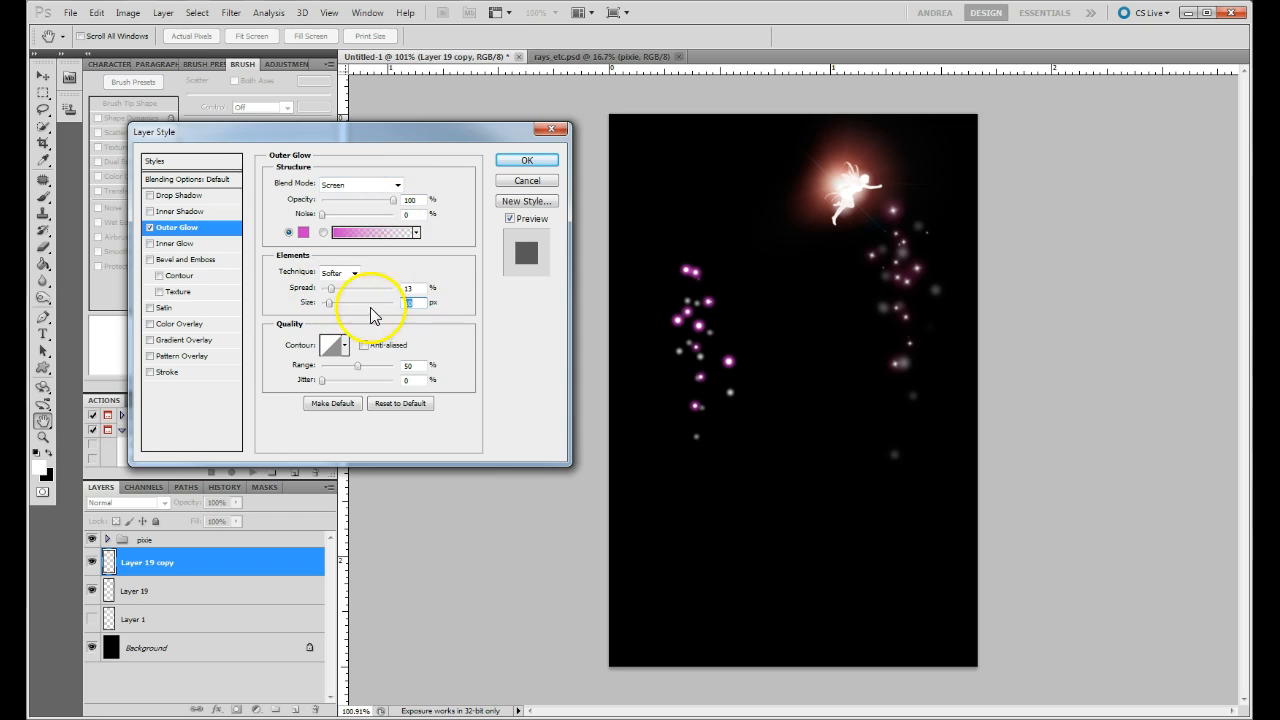
left_click(527, 160)
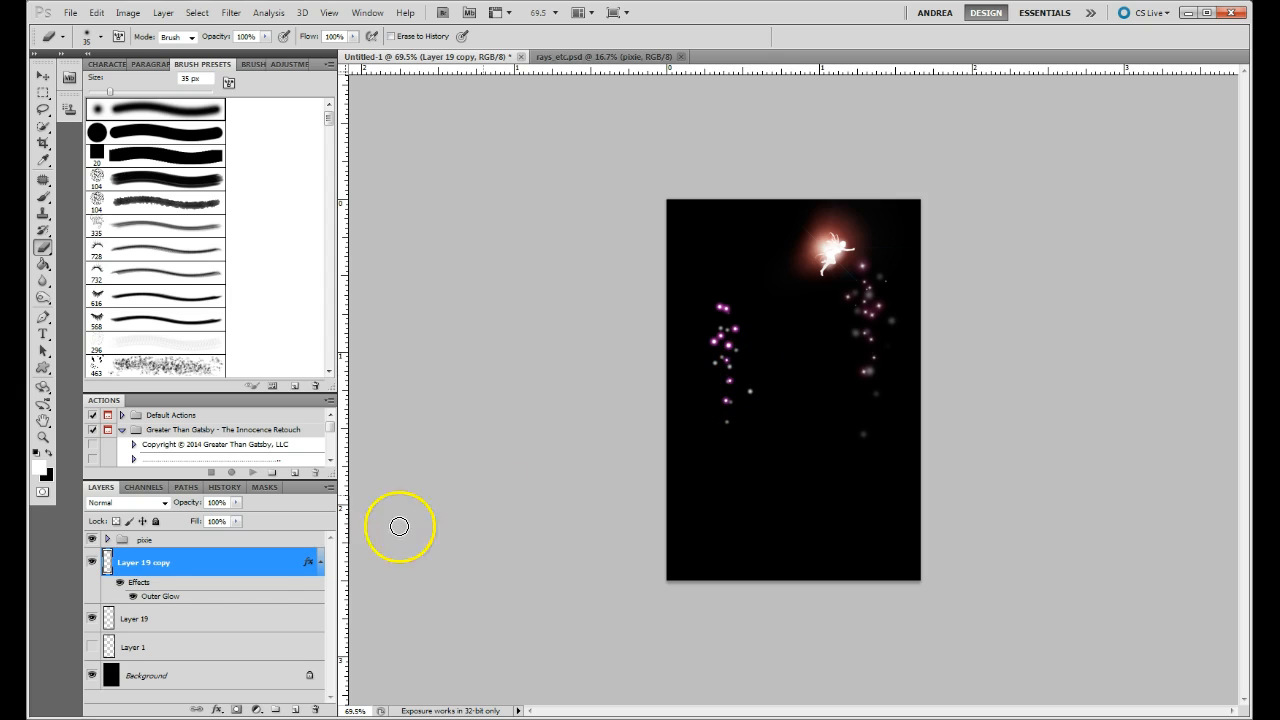
- Select Layer 19 copy and Layer 19 together
left_click(192, 622)
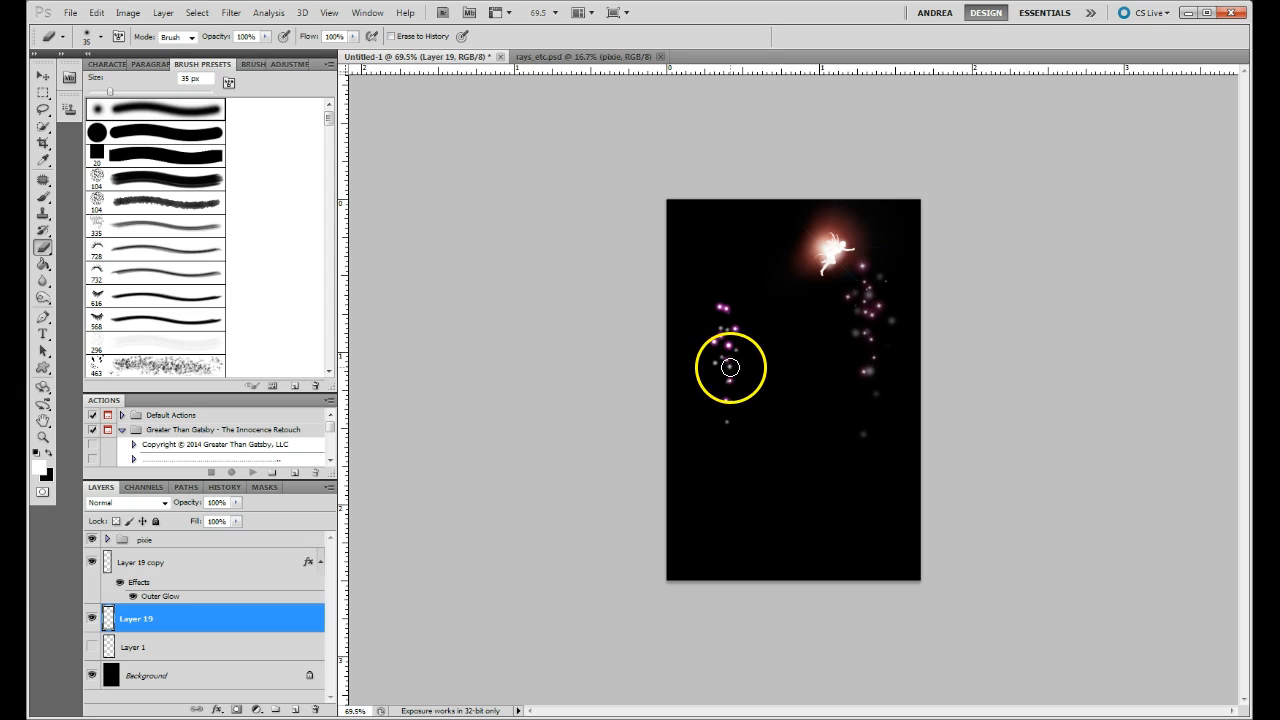
left_click(178, 575)
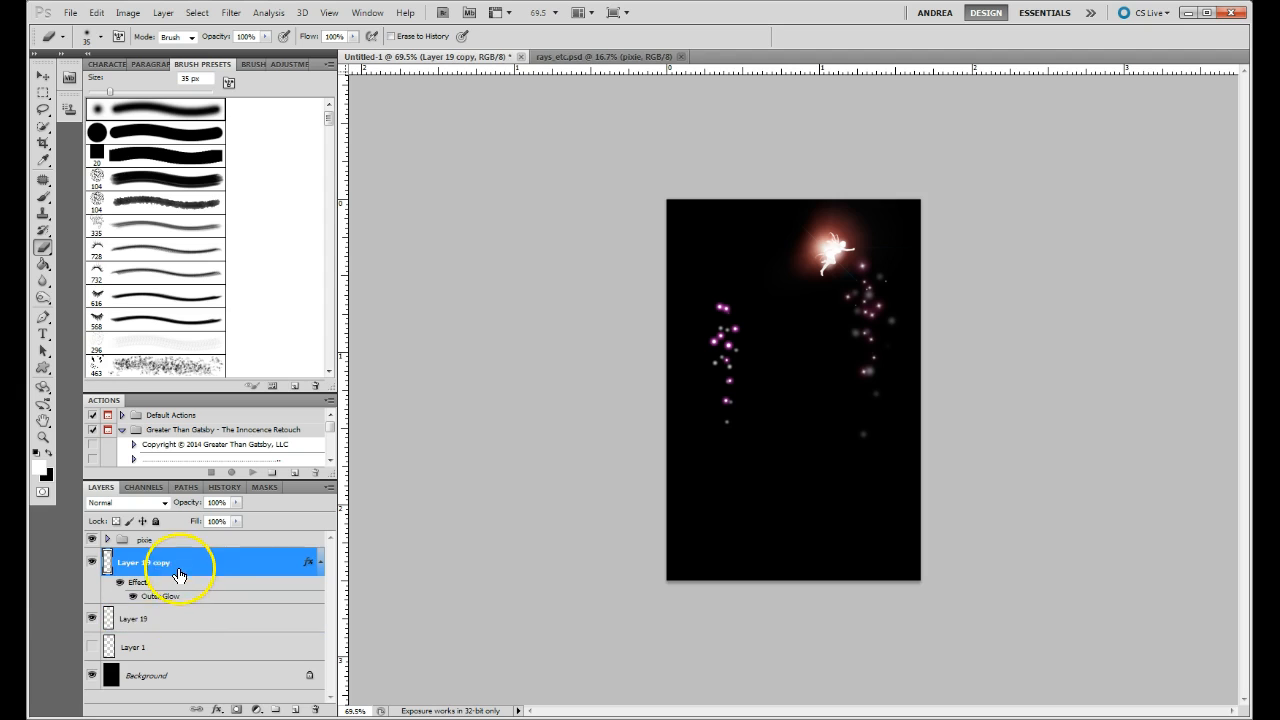
left_click(179, 626, "shift")
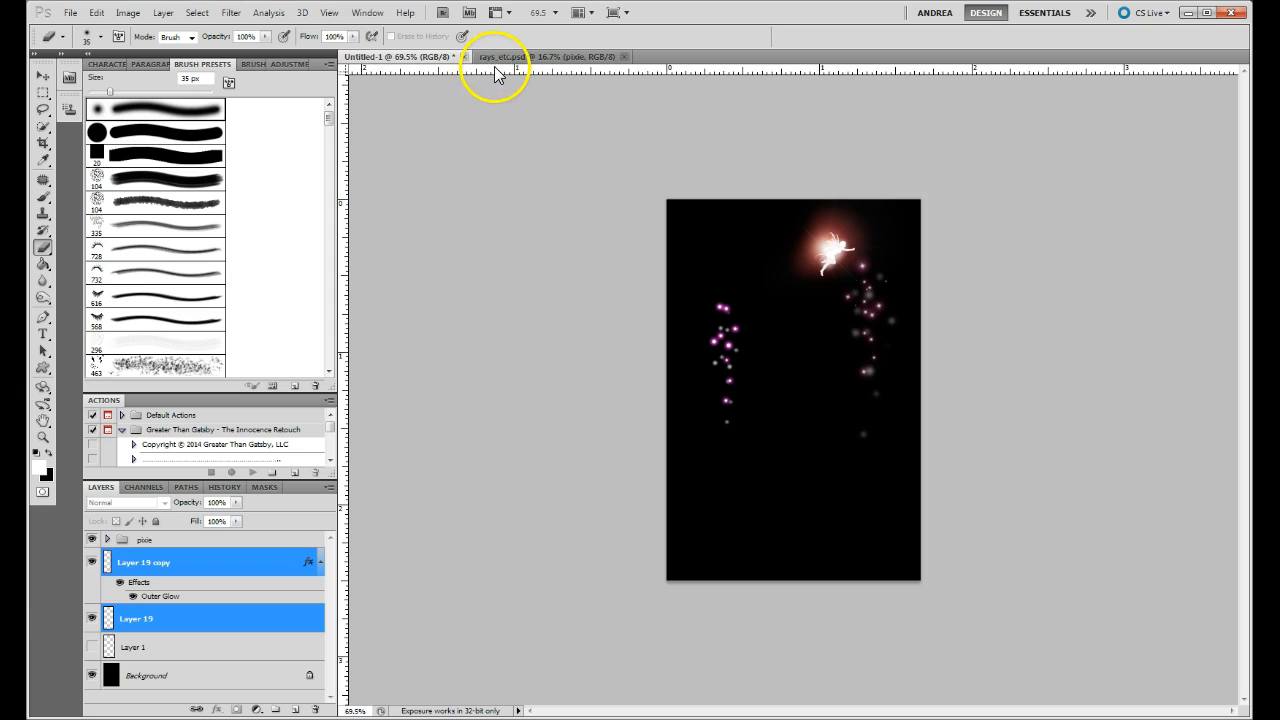
- Look at the finished pixie trail in rays_etc.psd and return to the Untitled-1 document
left_click(500, 62)
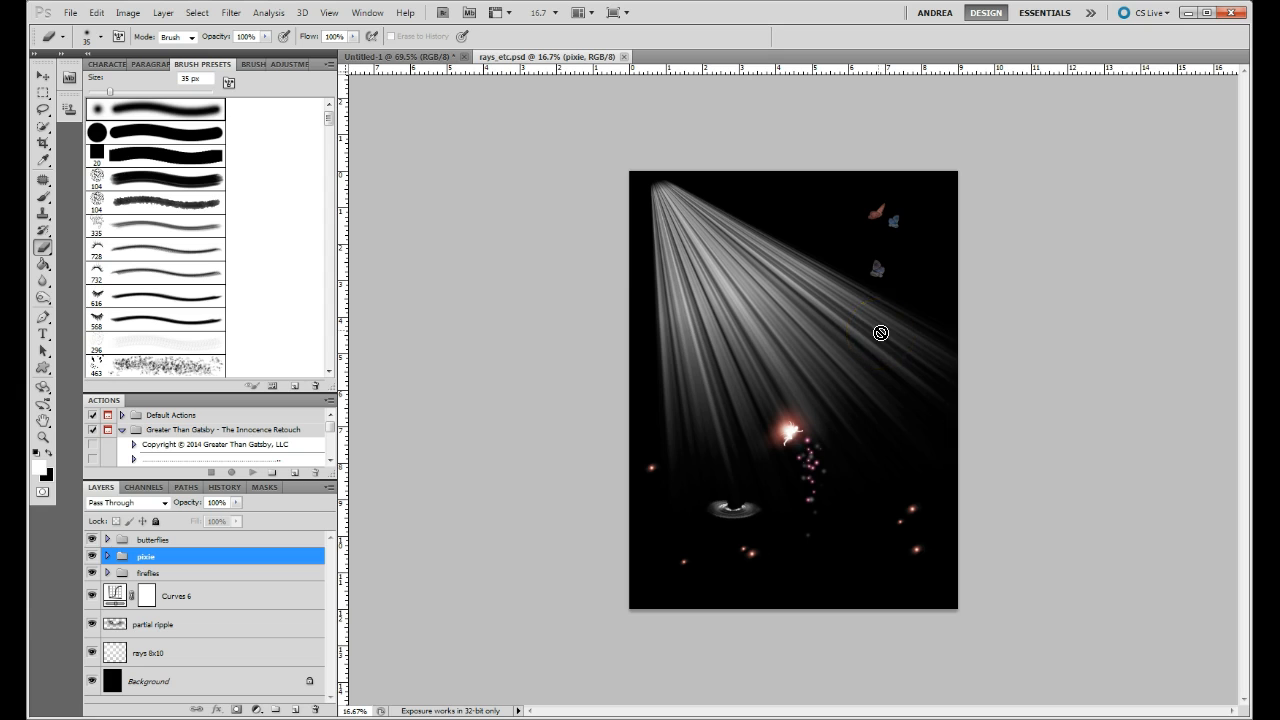
left_click(441, 57)
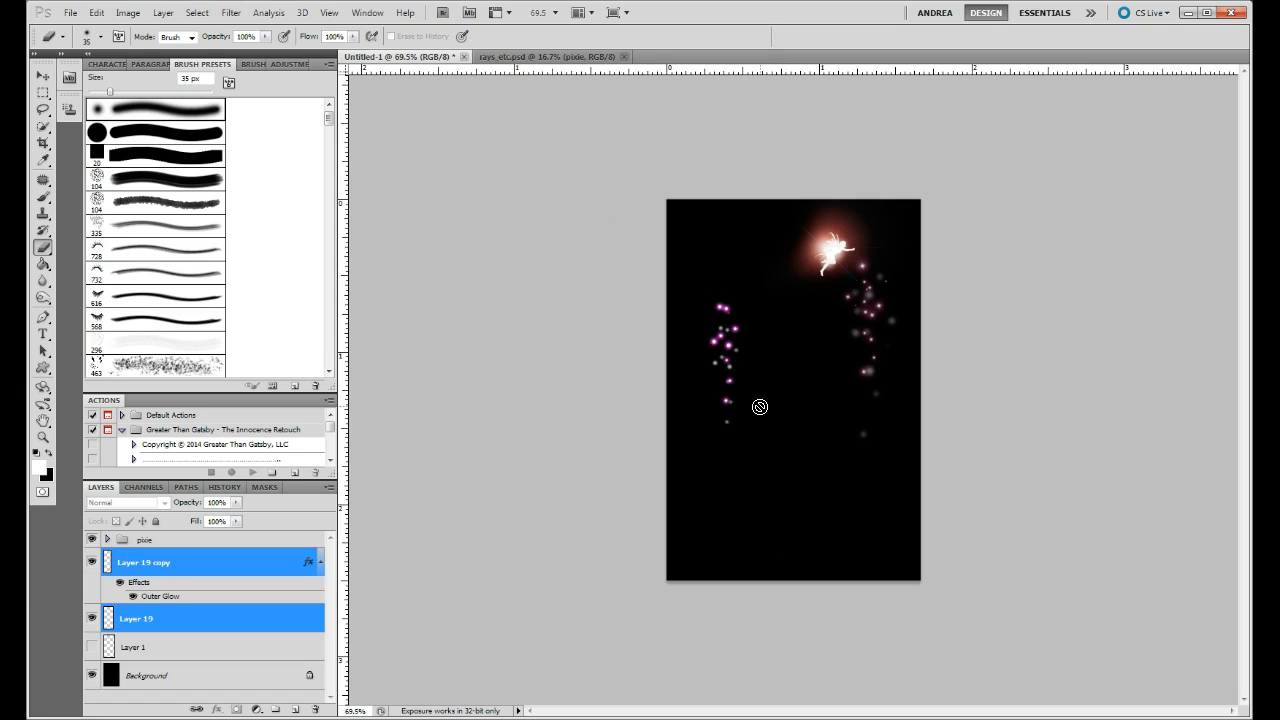
left_click(748, 351)
left_click(707, 298)
left_click(707, 431)
left_click(787, 418)
left_click(743, 272)
left_click(683, 382)
left_click(752, 460)
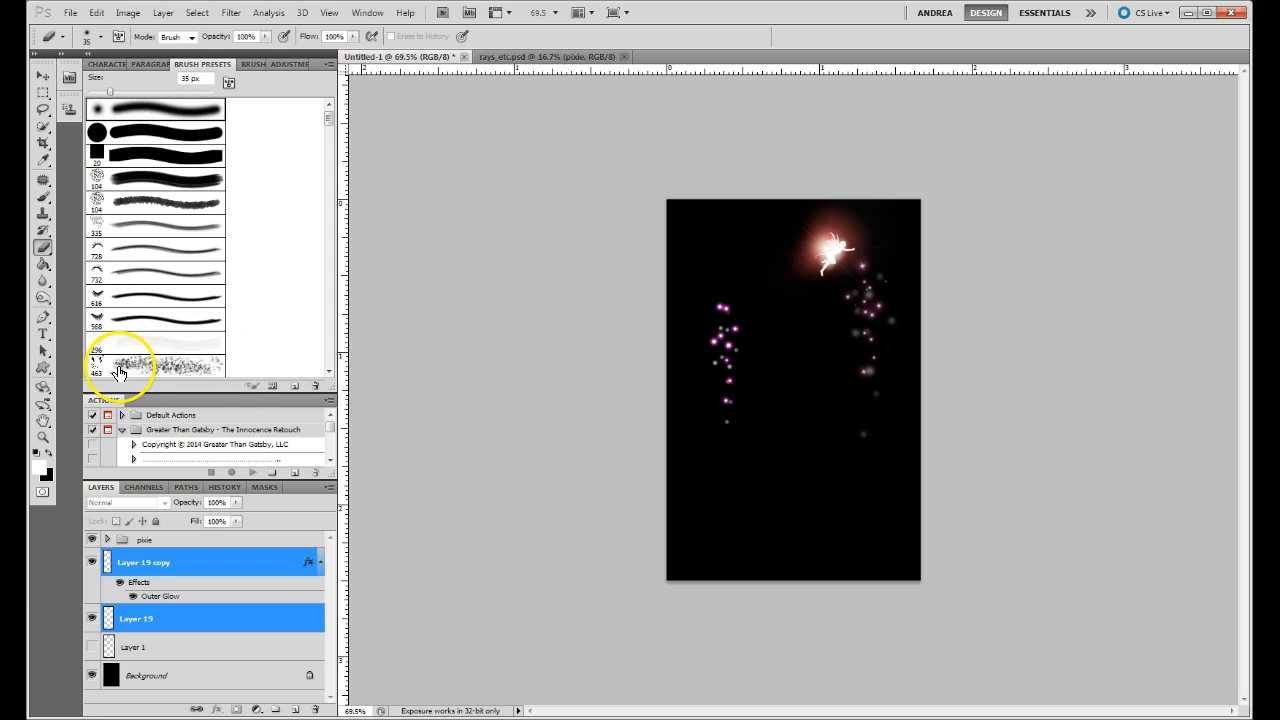
- Choose the 8 px Sparkle Trail brush preset, and switch back to the 35 px soft round brush
left_click_drag(329, 120, 333, 370)
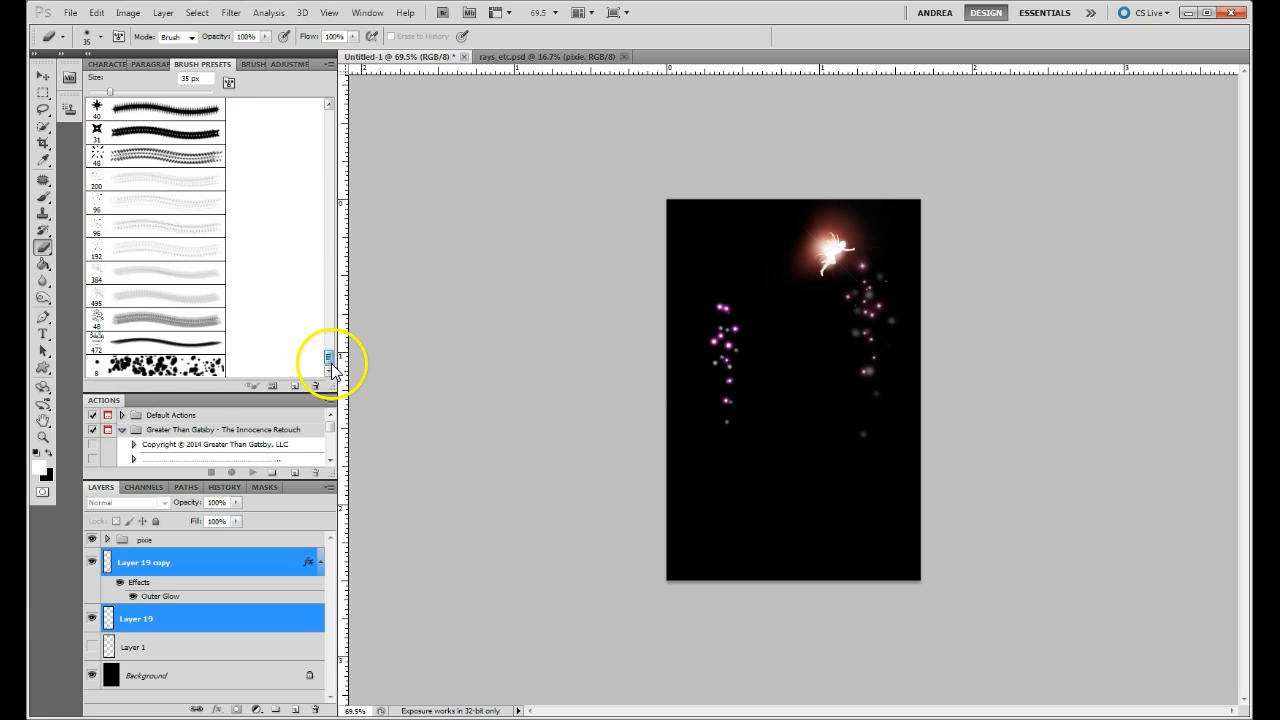
left_click(196, 373)
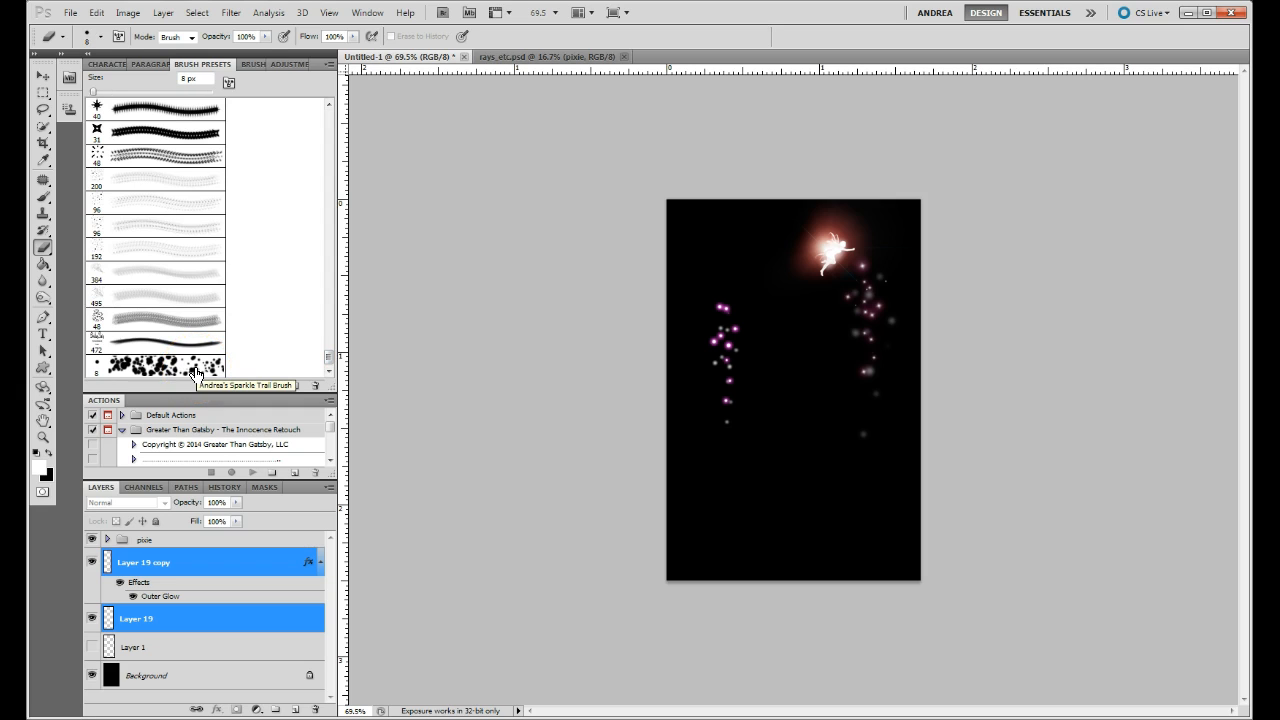
left_click(182, 373)
key("period")
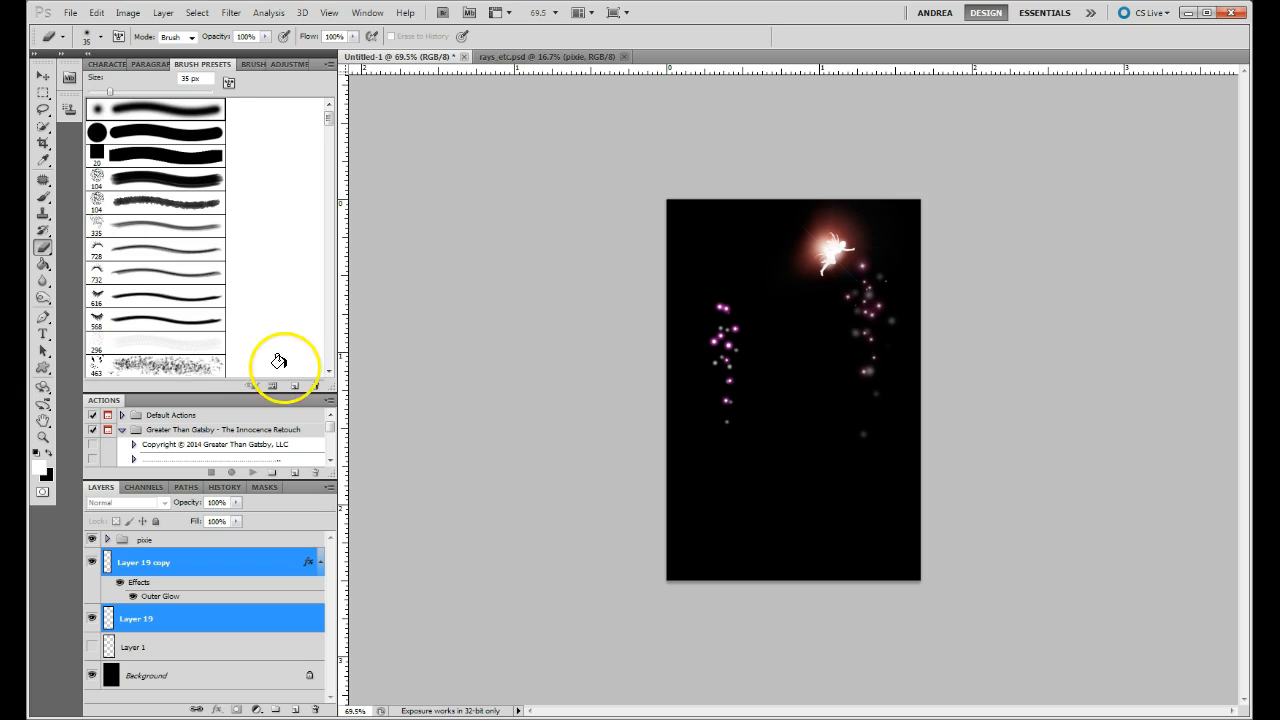